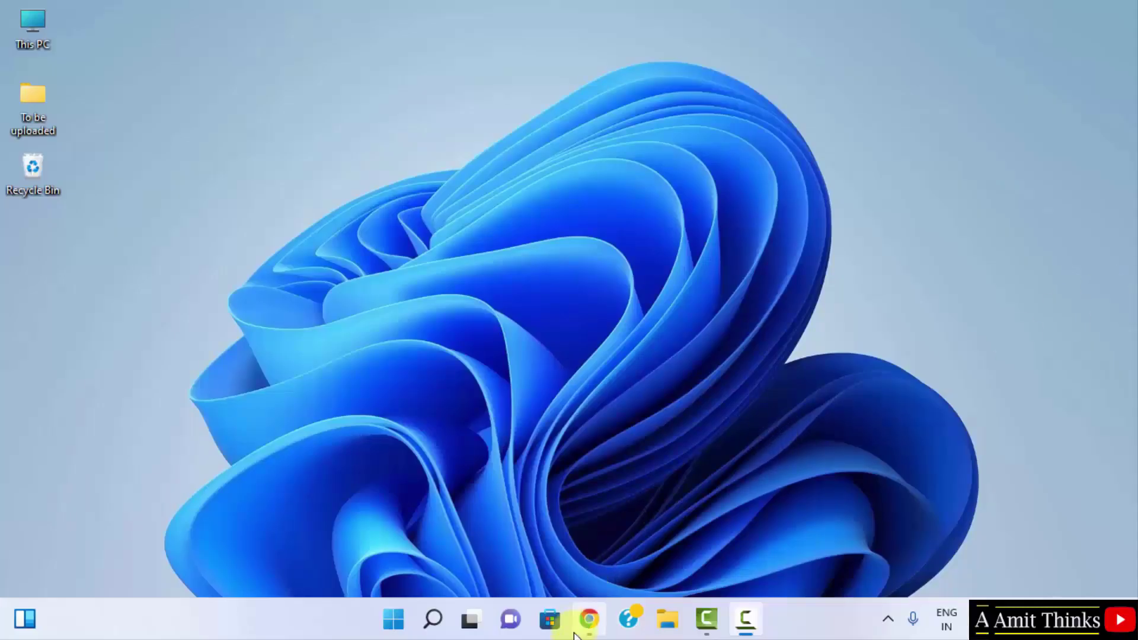
# Switch to Chrome, search Google for "oracle java" and open the Java Software | Oracle India result.
pyautogui.click(589, 619)
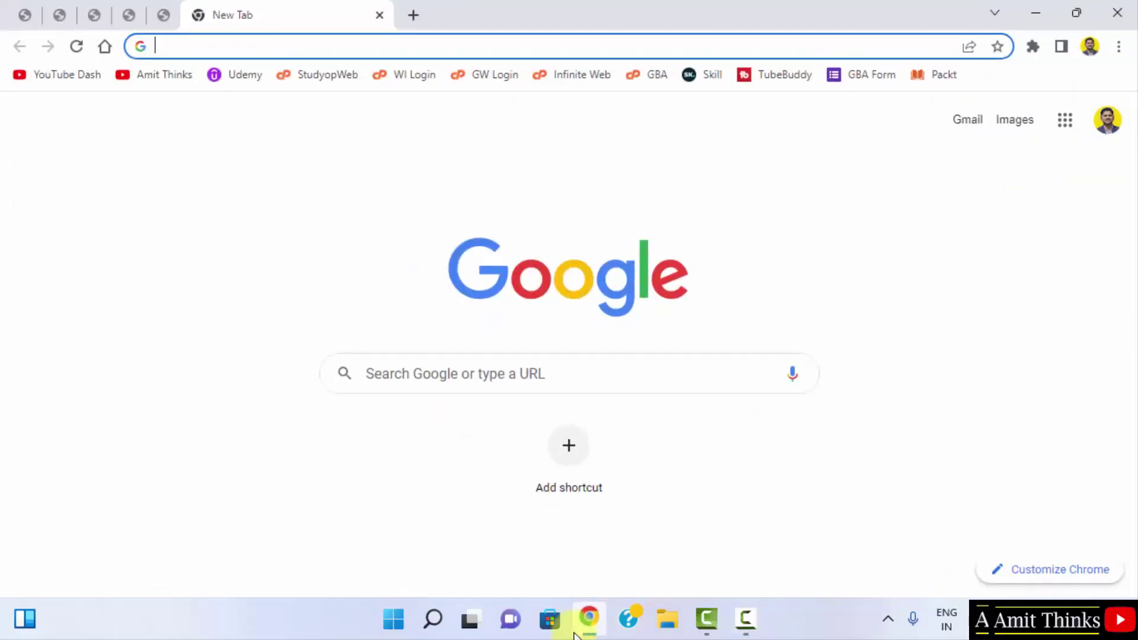
pyautogui.click(471, 378)
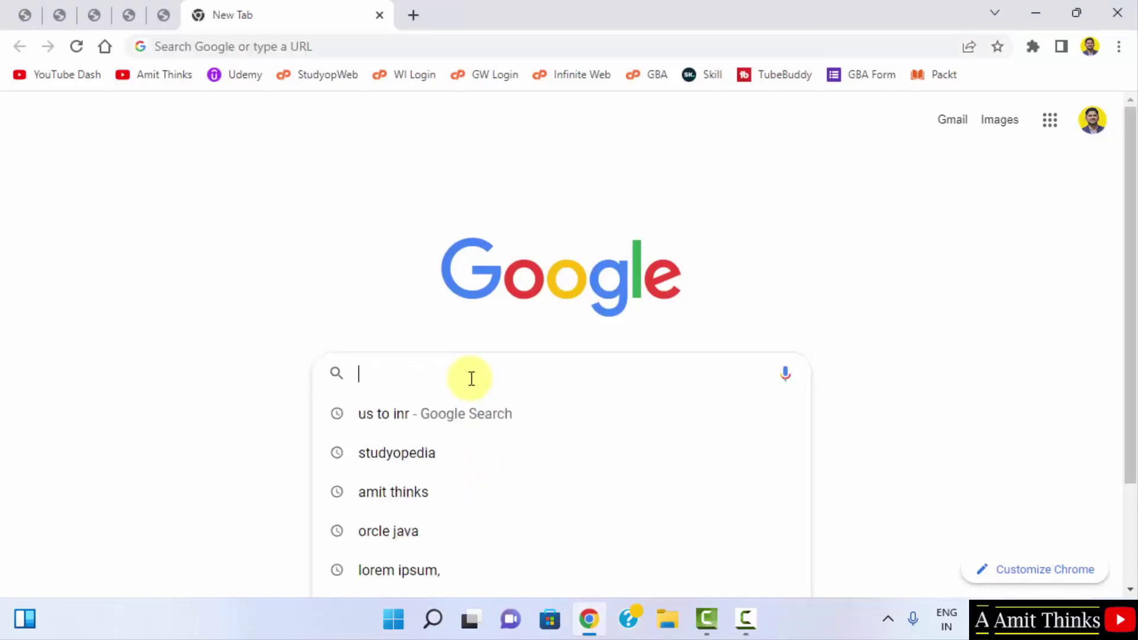
pyautogui.write('oracle java')
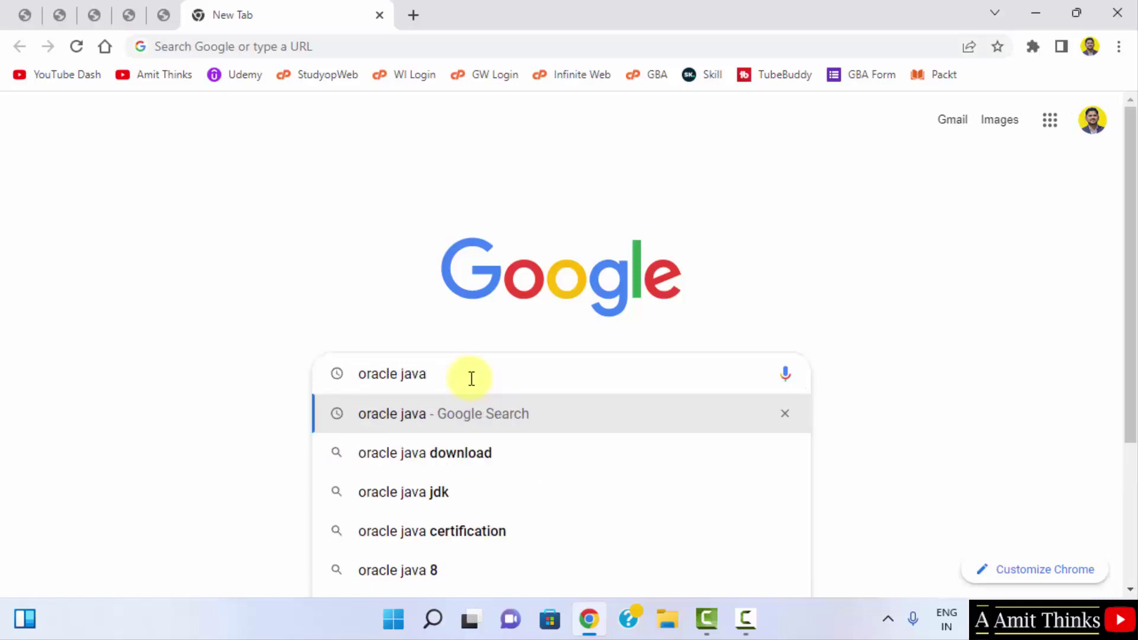
pyautogui.press('Return')
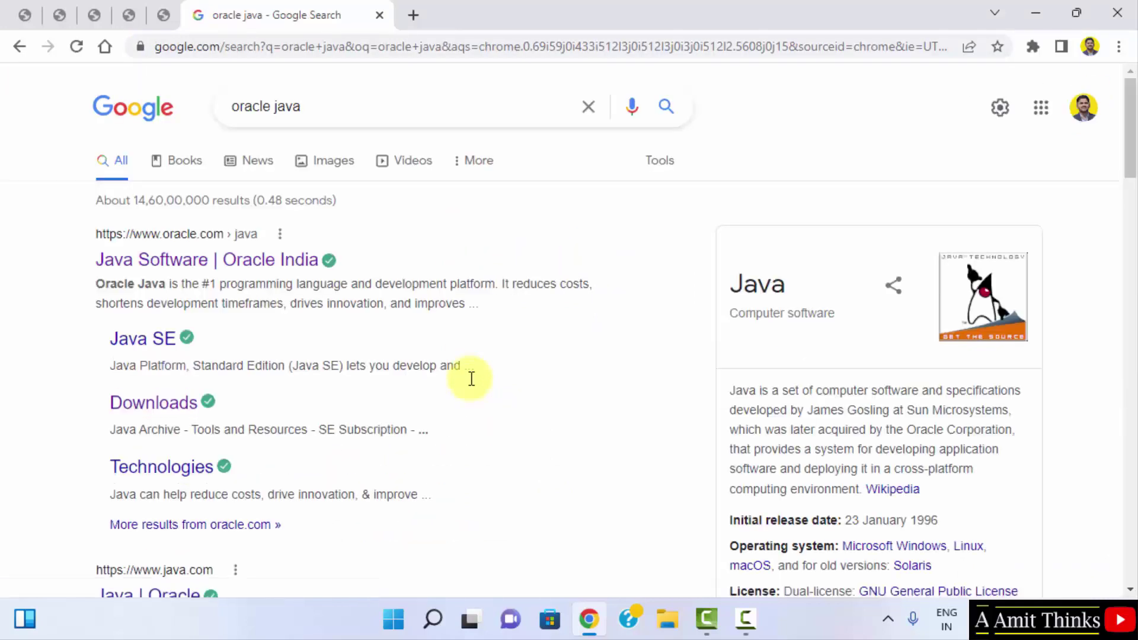
pyautogui.click(268, 260)
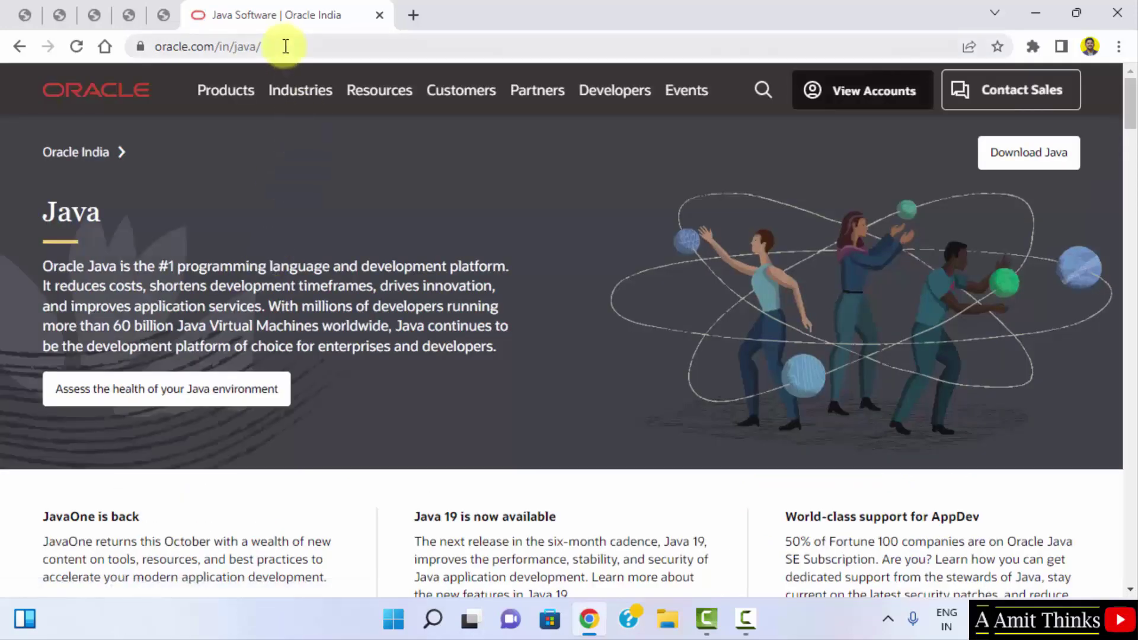
# Go to the Java downloads page and download the Windows x64 Installer (.exe) for JDK 19.
pyautogui.click(1029, 163)
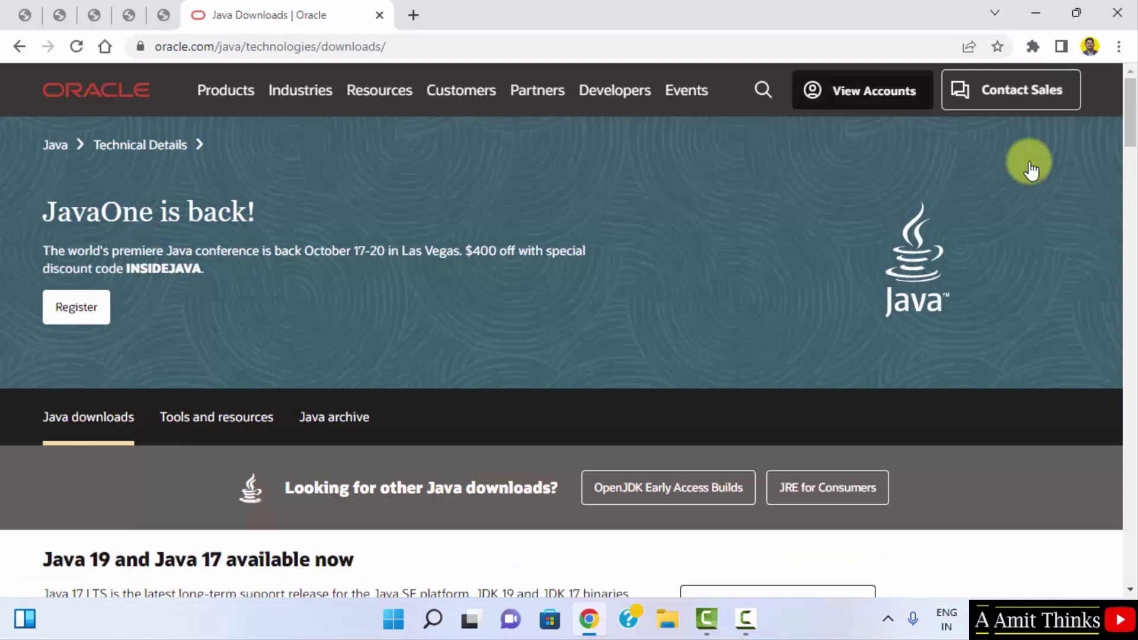
pyautogui.moveTo(1129, 118); pyautogui.dragTo(1130, 167)
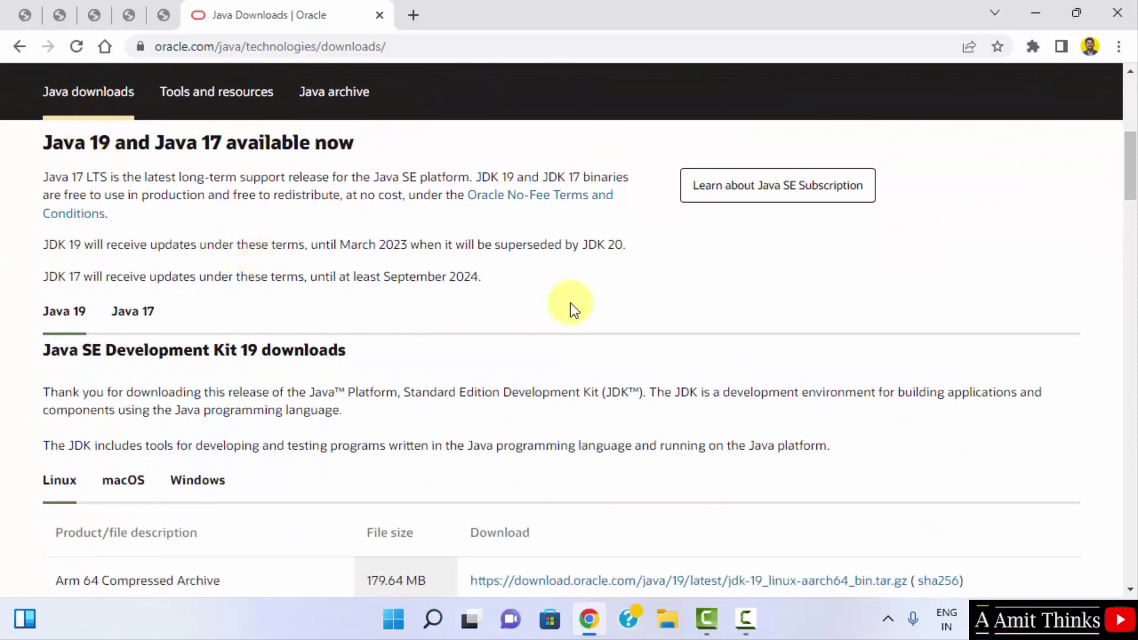
pyautogui.moveTo(1130, 166); pyautogui.dragTo(1133, 179)
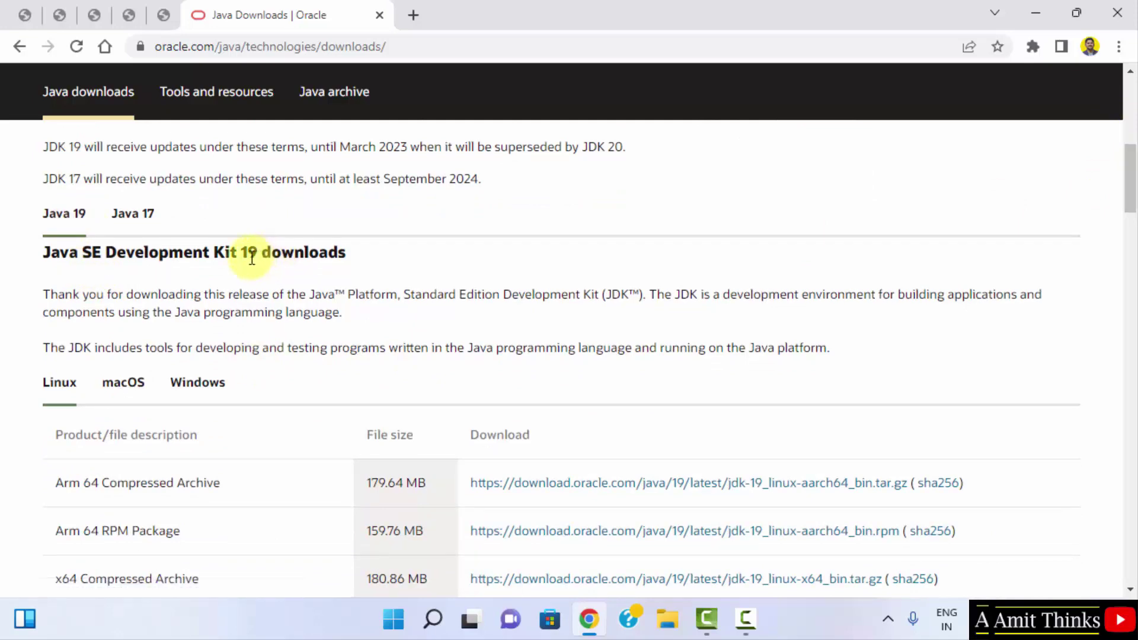
pyautogui.scroll(-3, 1134, 201)
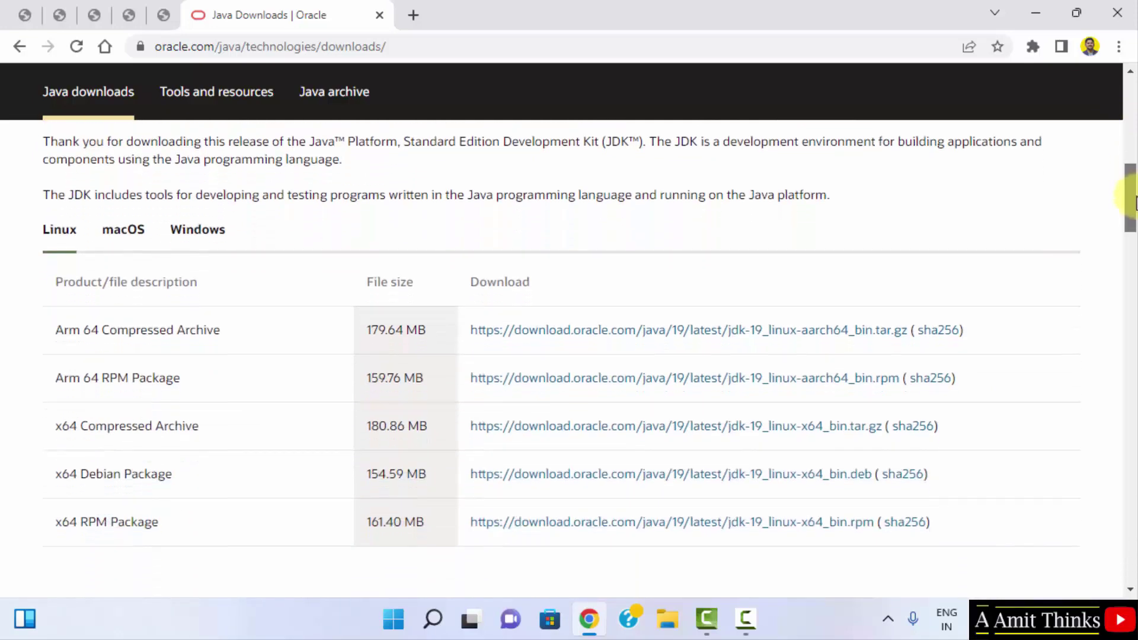
pyautogui.click(197, 207)
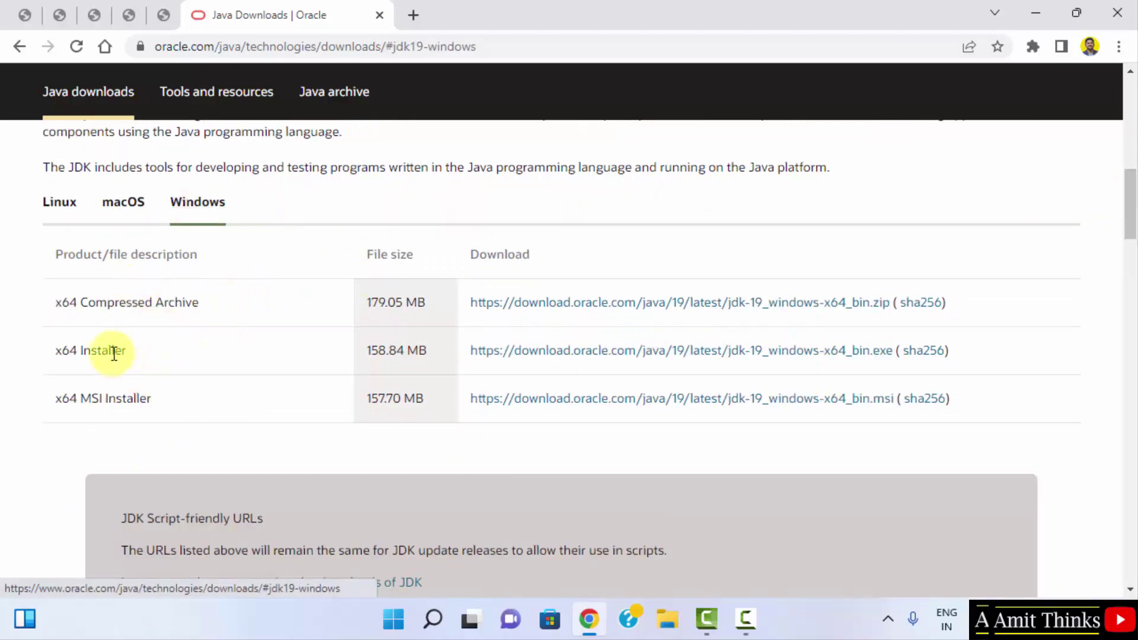
pyautogui.click(859, 351)
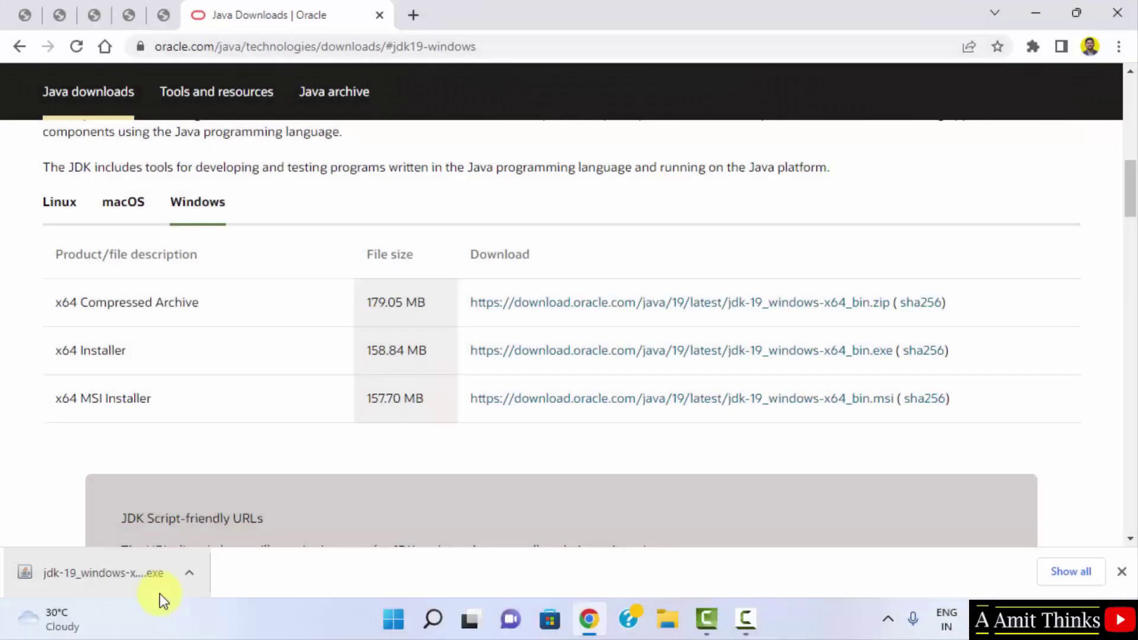
# Run the downloaded JDK 19 installer, install to the default folder C:\Program Files\Java\jdk-19\, and close the finished wizard.
pyautogui.click(165, 591)
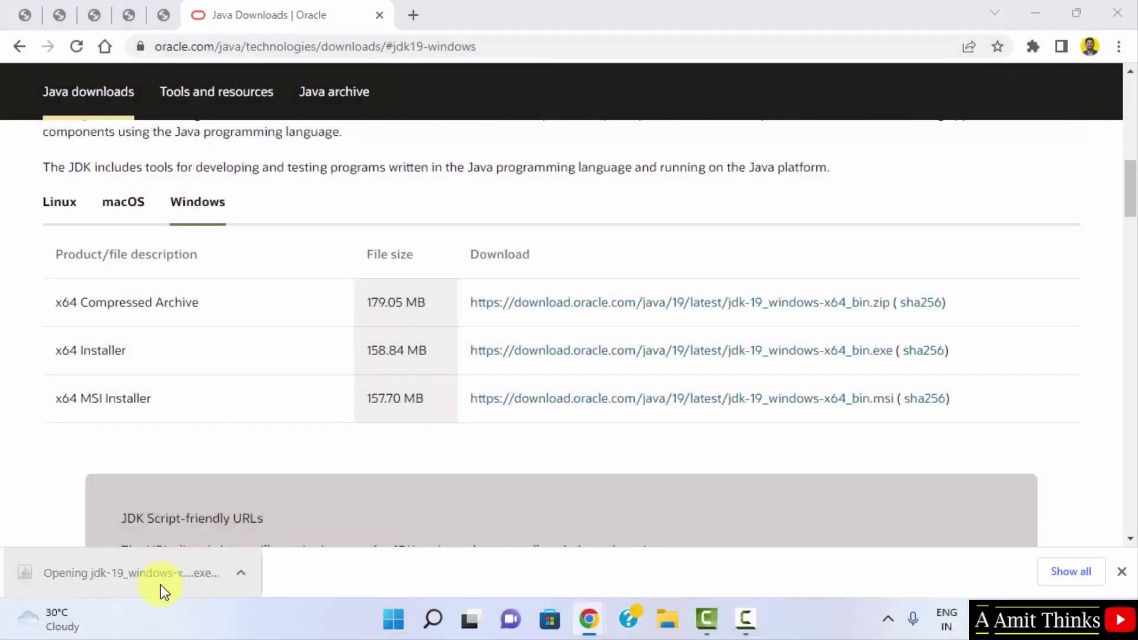
pyautogui.click(1036, 12)
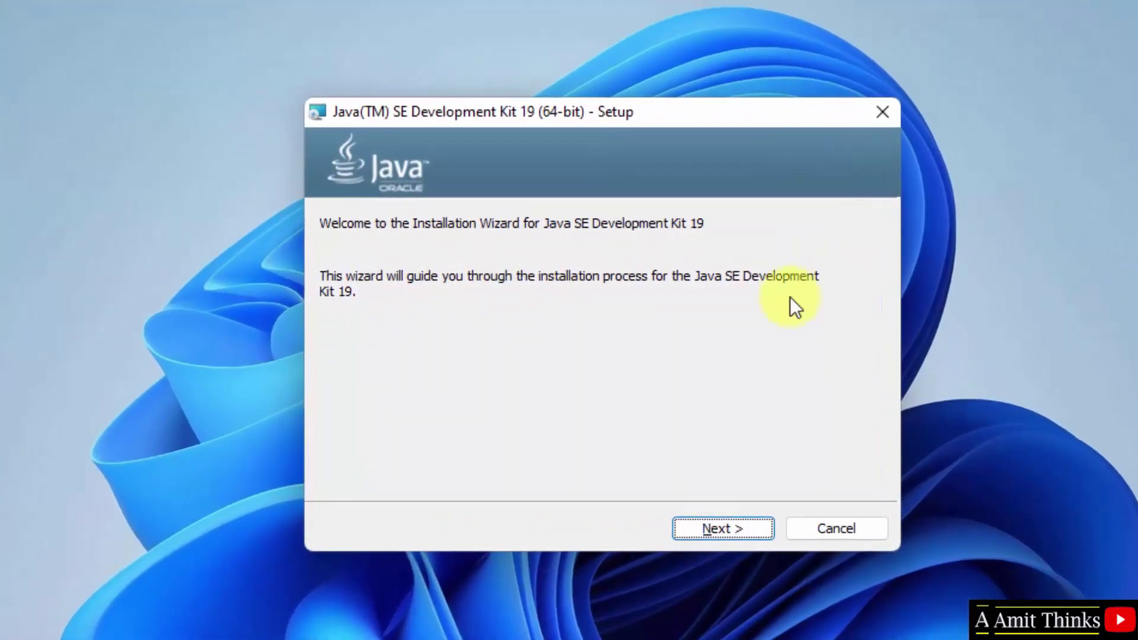
pyautogui.click(716, 524)
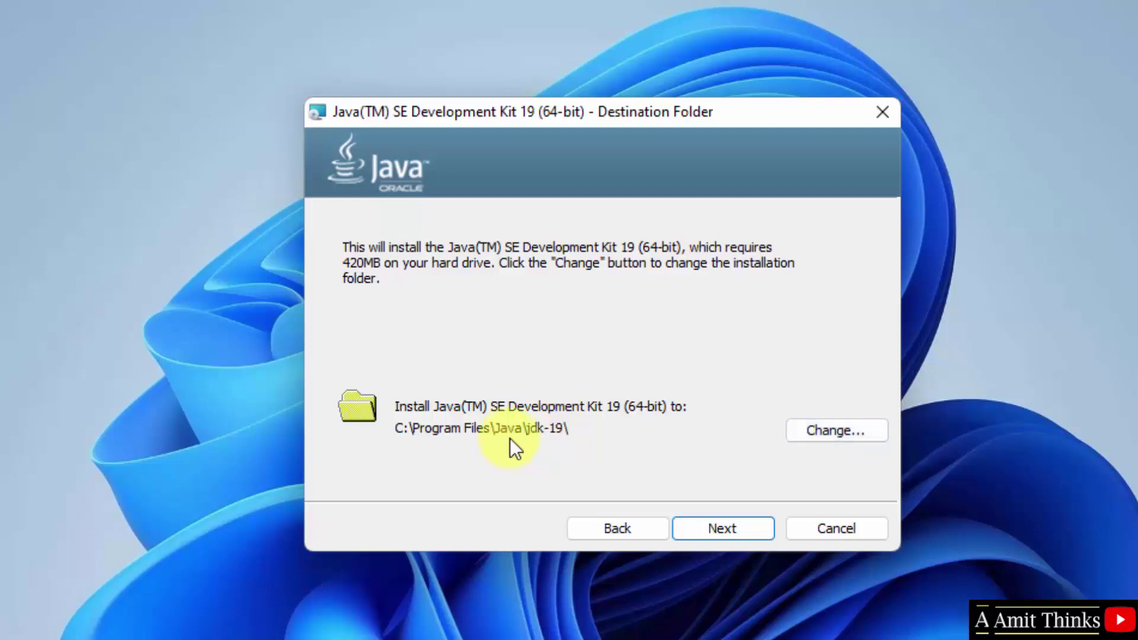
pyautogui.click(710, 522)
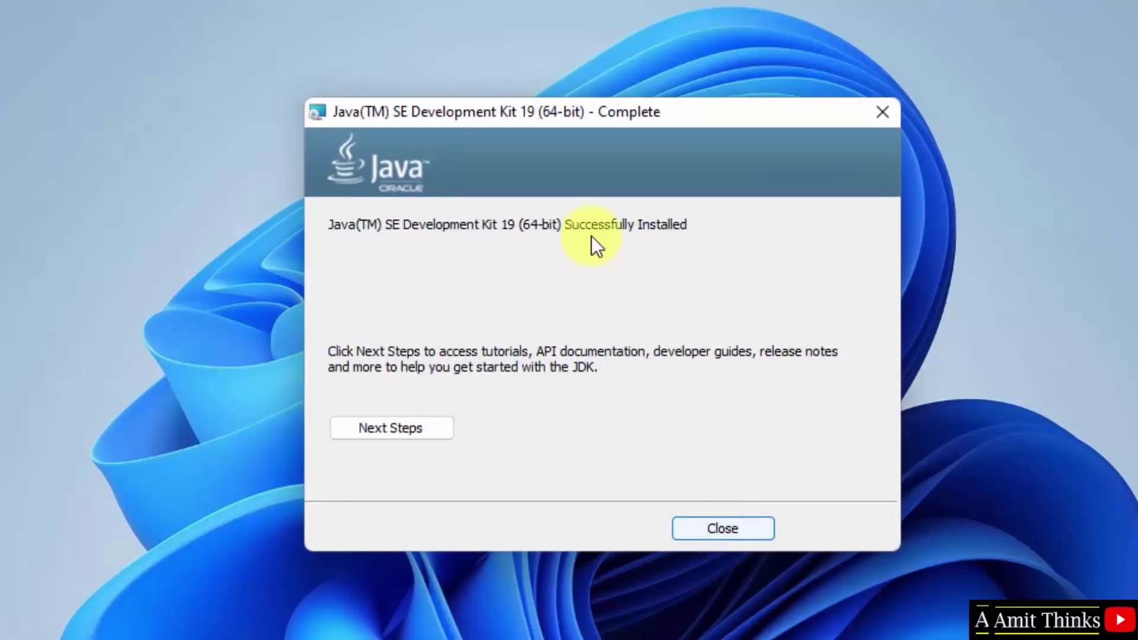
pyautogui.click(696, 527)
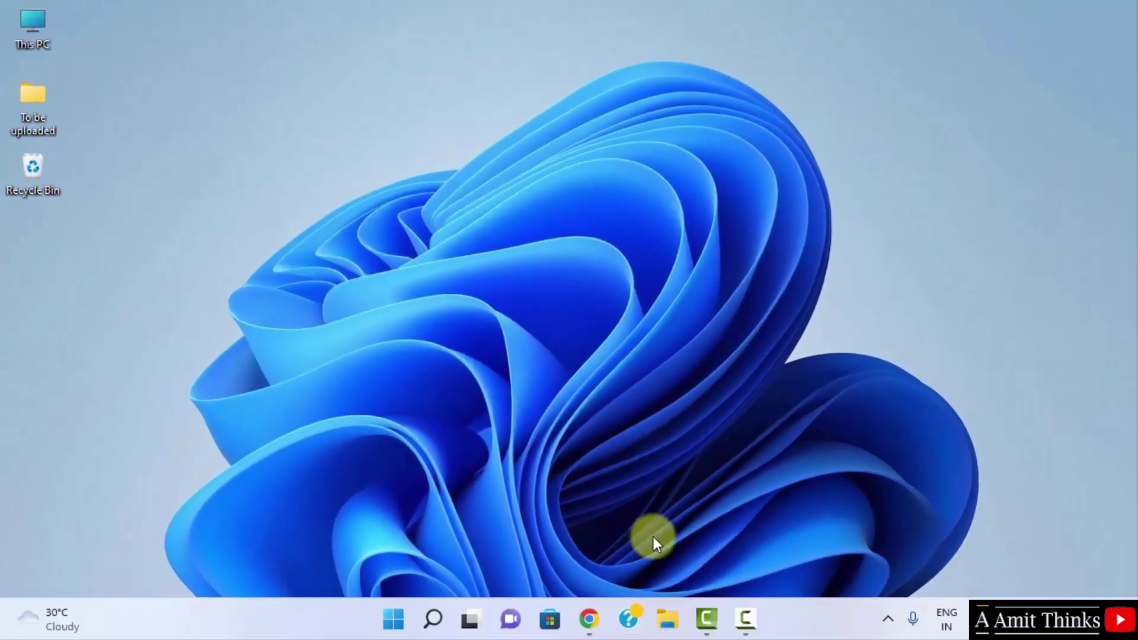
# Switch to File Explorer and open the folder C:\Program Files\Java\jdk-19\bin.
pyautogui.click(666, 618)
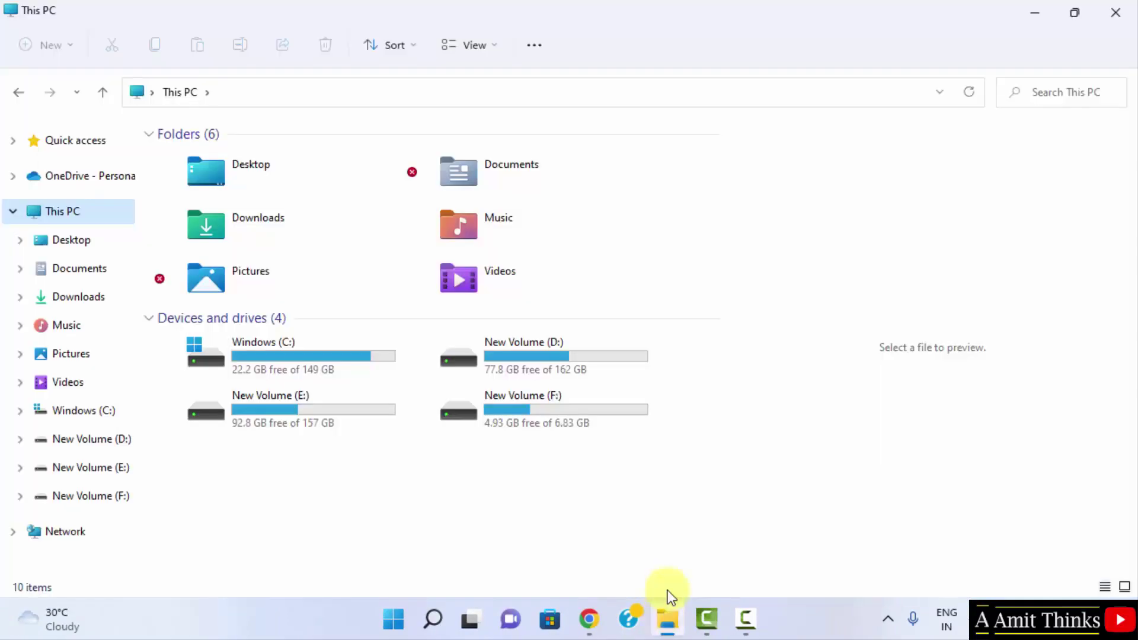
pyautogui.click(358, 371)
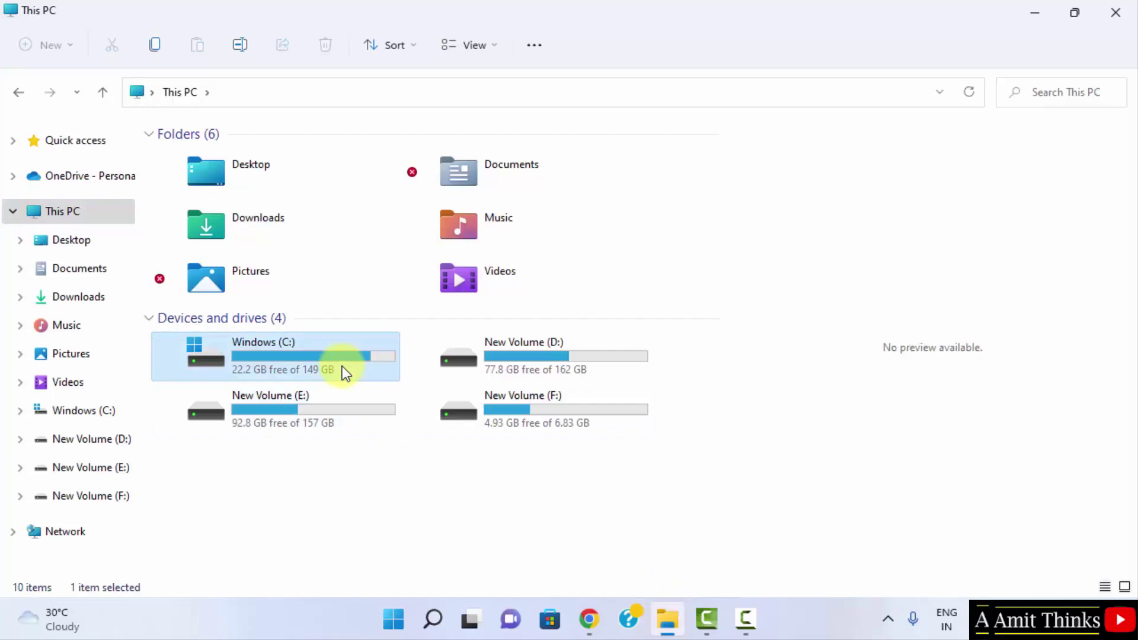
pyautogui.doubleClick(345, 372)
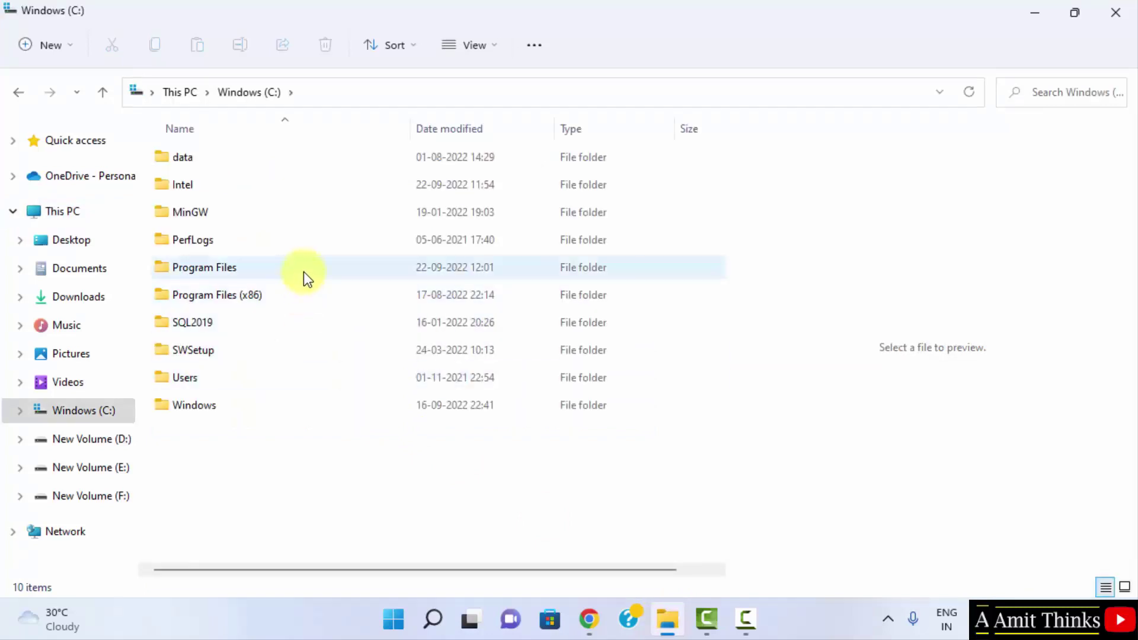
pyautogui.click(303, 272)
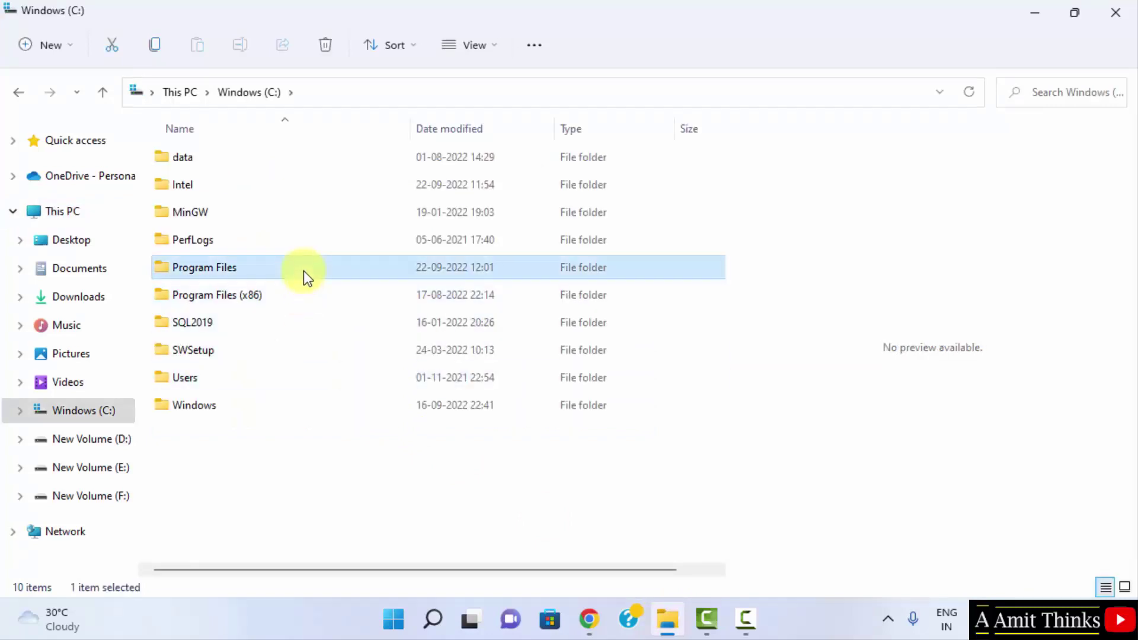
pyautogui.doubleClick(303, 272)
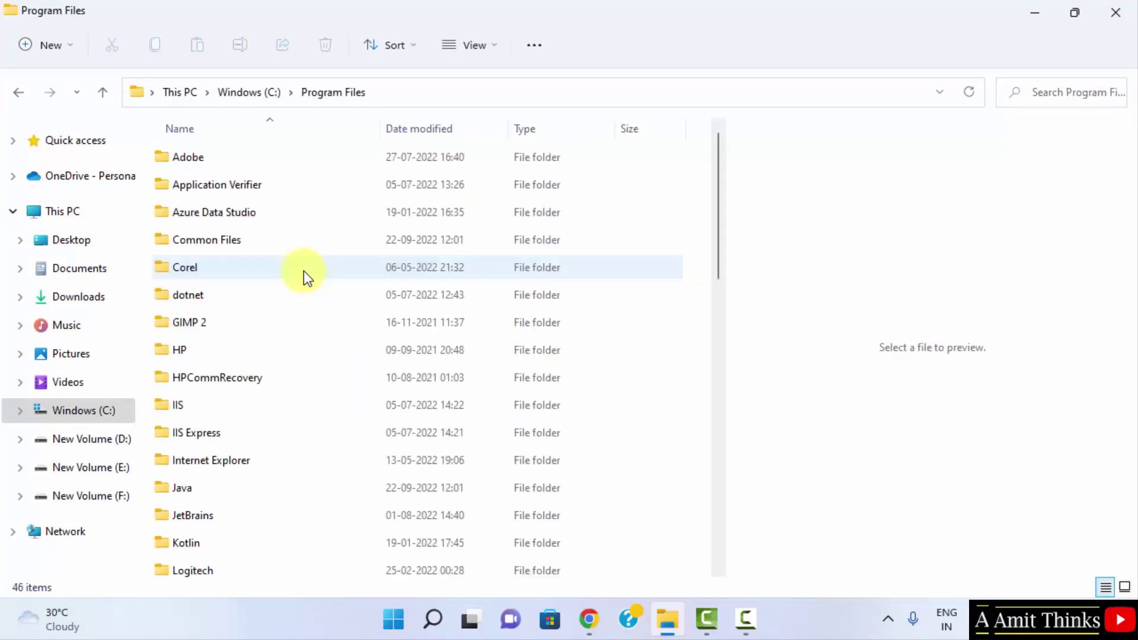
pyautogui.click(354, 485)
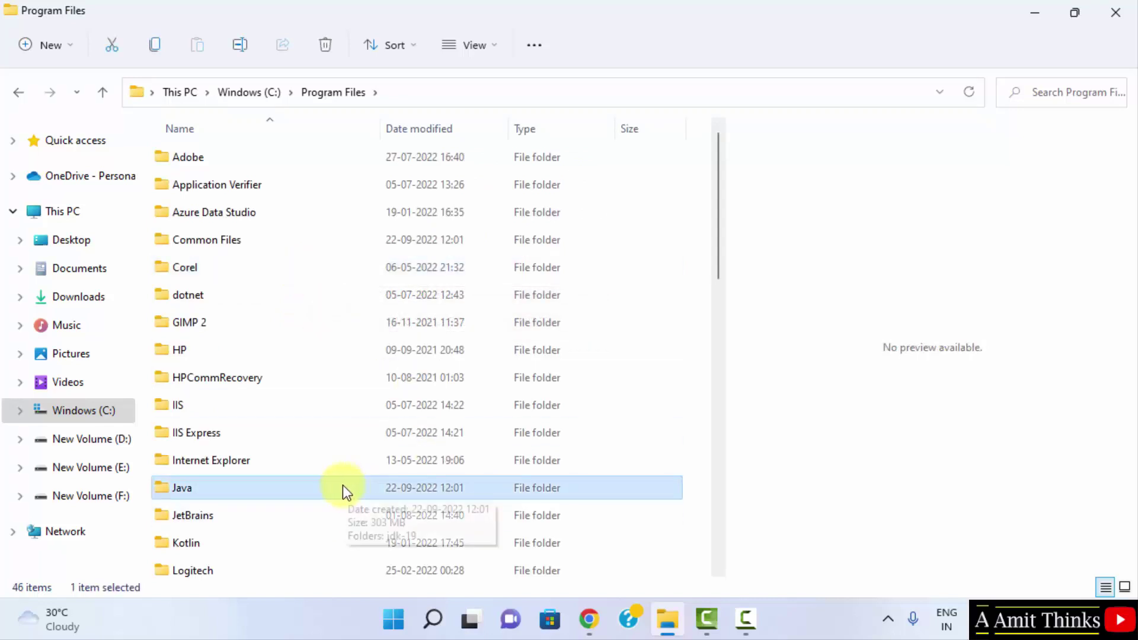
pyautogui.doubleClick(343, 485)
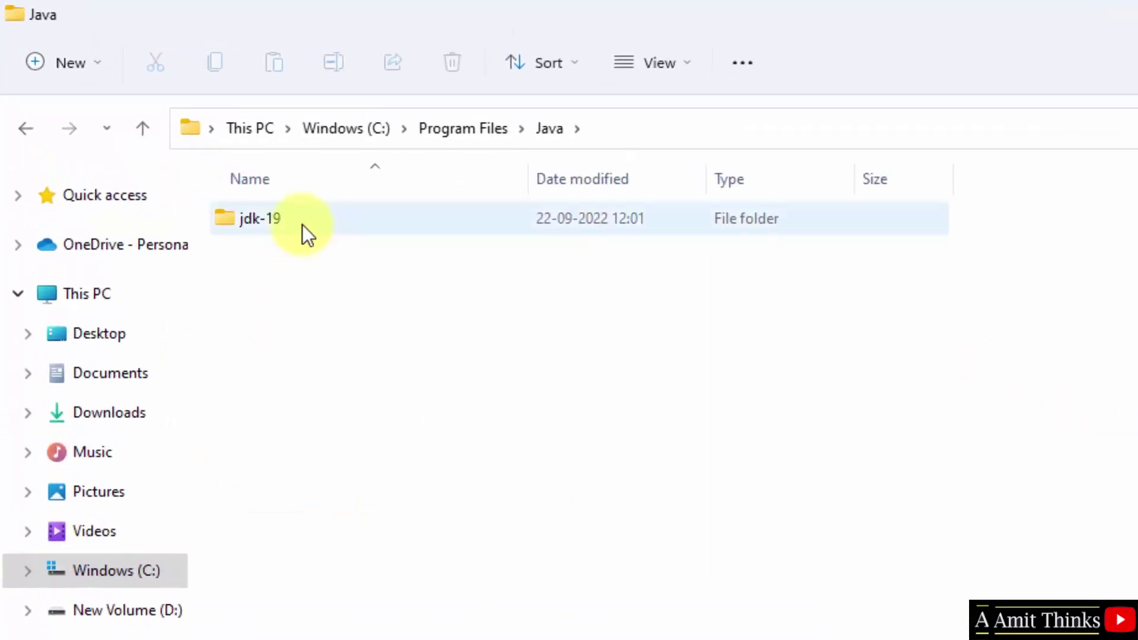
pyautogui.doubleClick(307, 235)
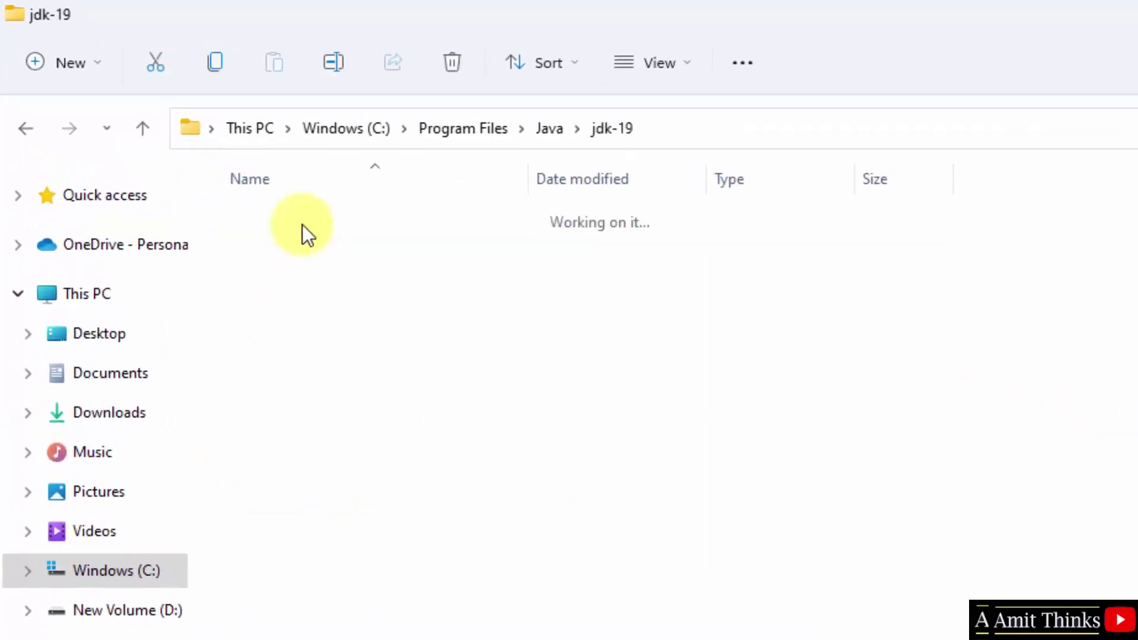
pyautogui.doubleClick(379, 223)
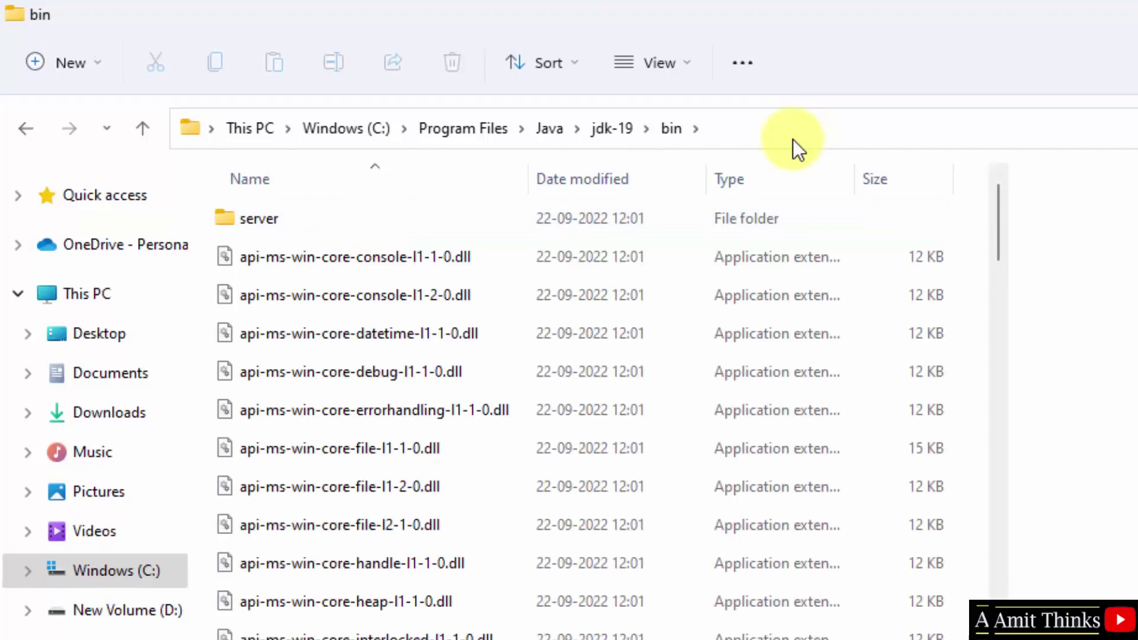
# Copy the full path of the JDK's bin folder and minimize the File Explorer window.
pyautogui.click(792, 139)
pyautogui.rightClick(393, 132)
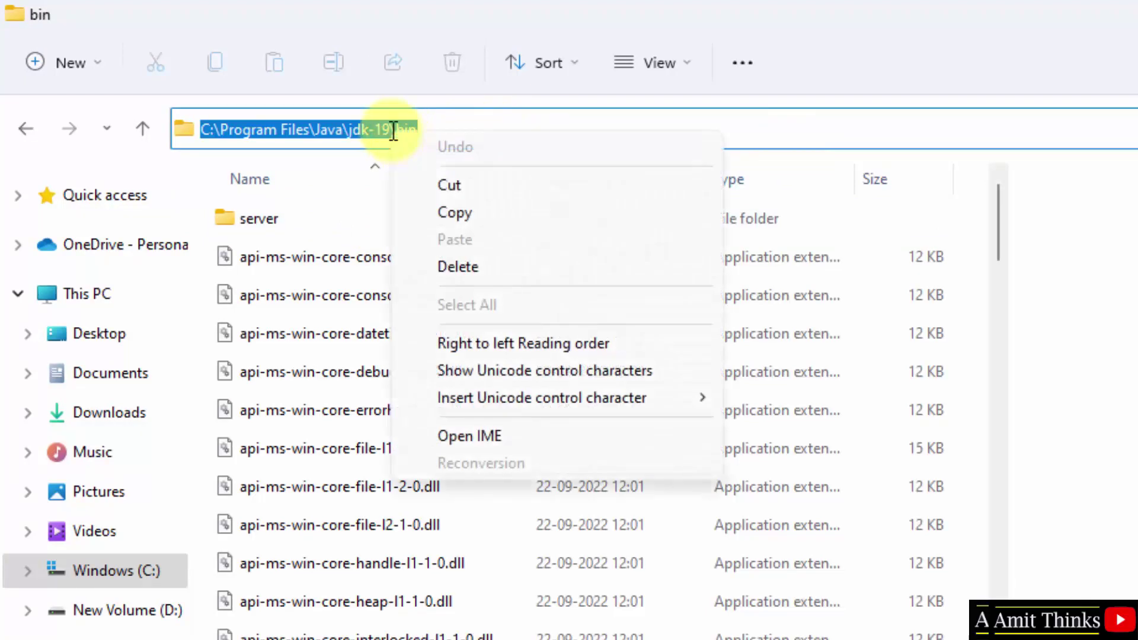
pyautogui.click(471, 204)
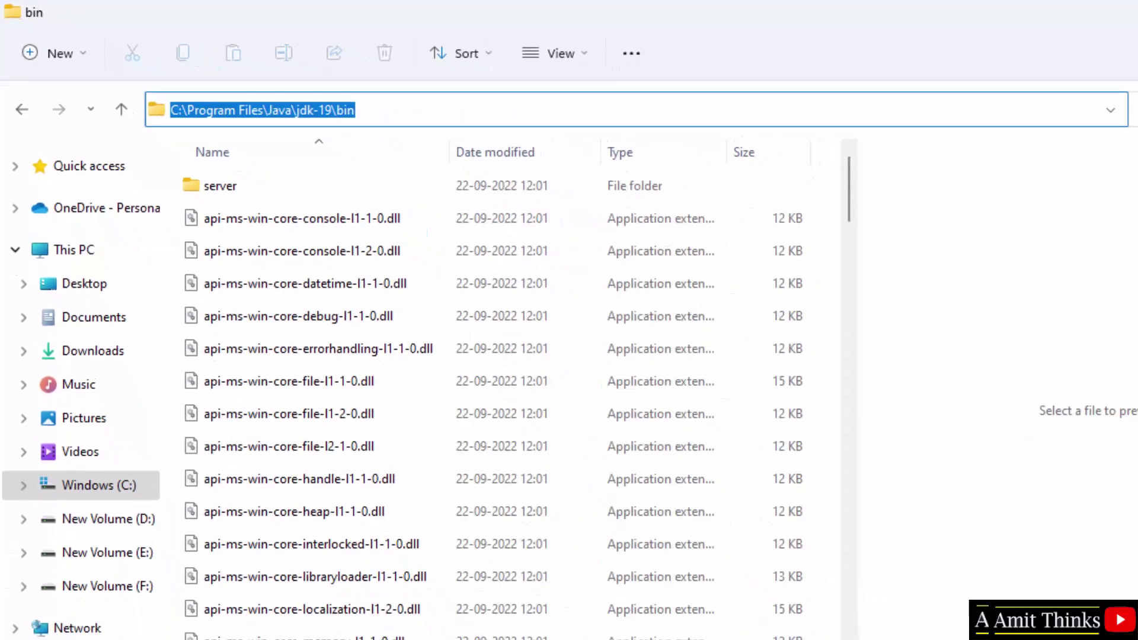
pyautogui.click(1040, 13)
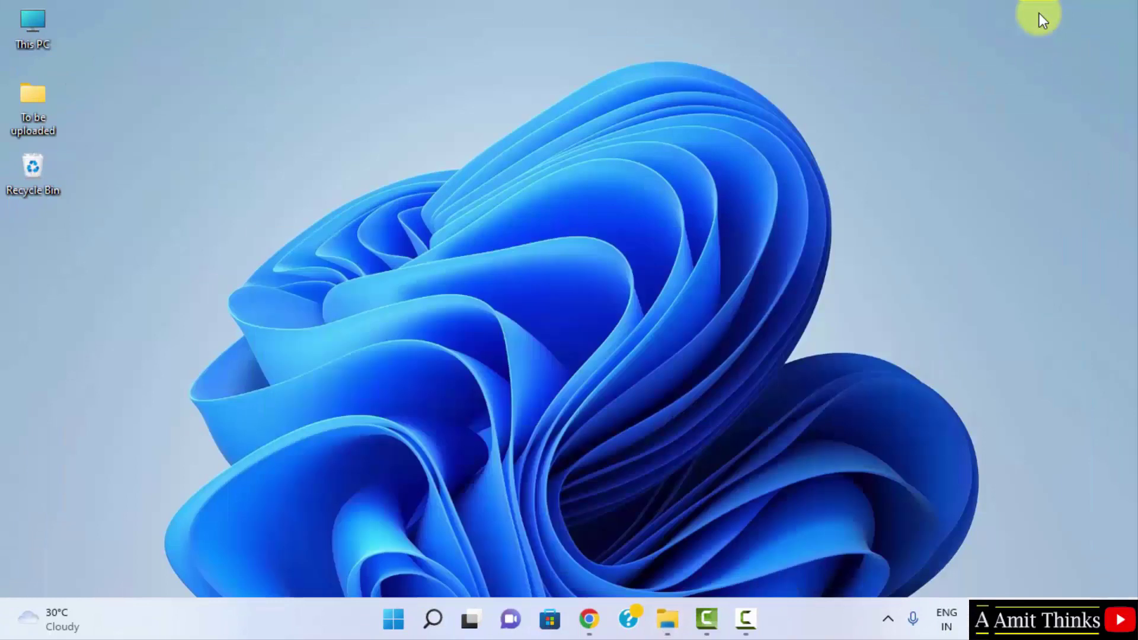
# Search Windows for "environment variables", open the system environment variables settings, and move the System Properties dialog away from the screen corner.
pyautogui.click(394, 620)
pyautogui.write('e')
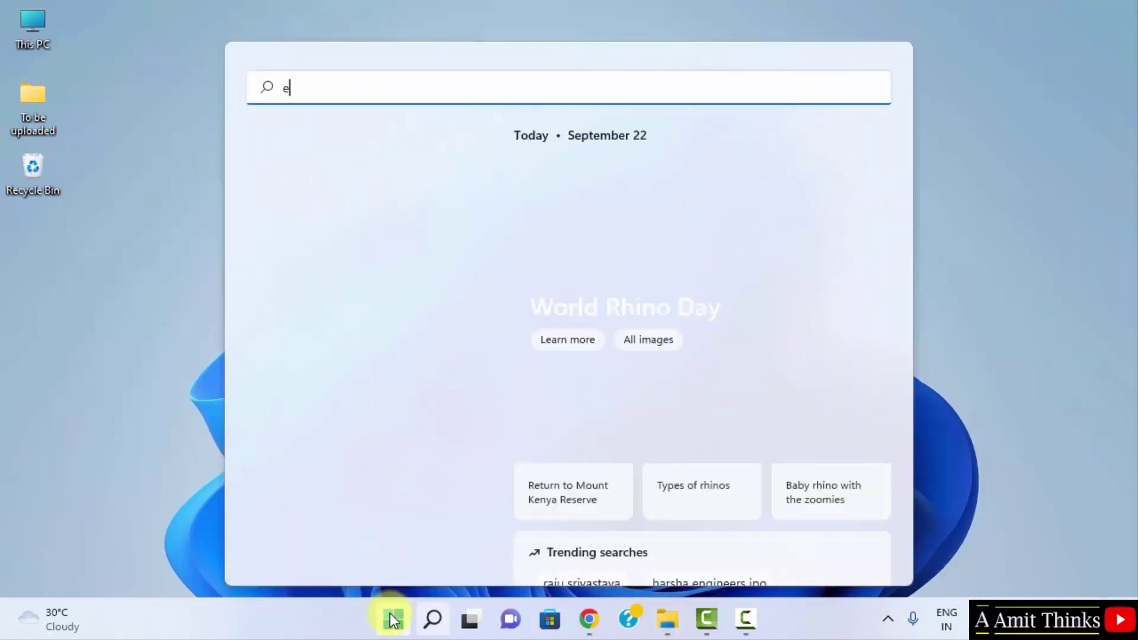
pyautogui.write('nvironment variables')
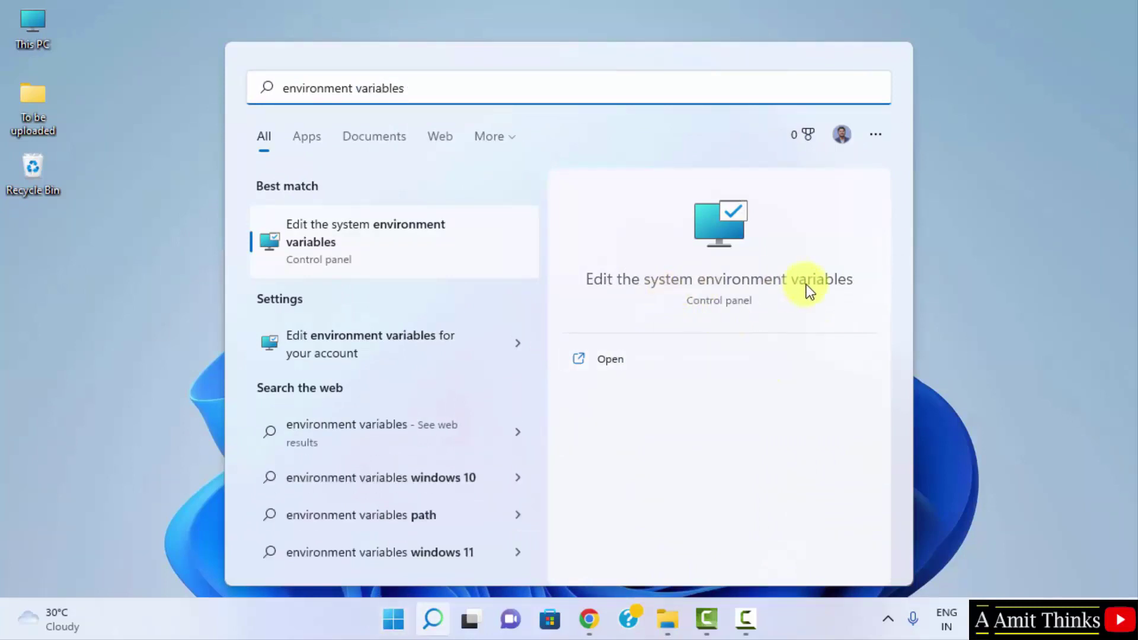
pyautogui.click(621, 361)
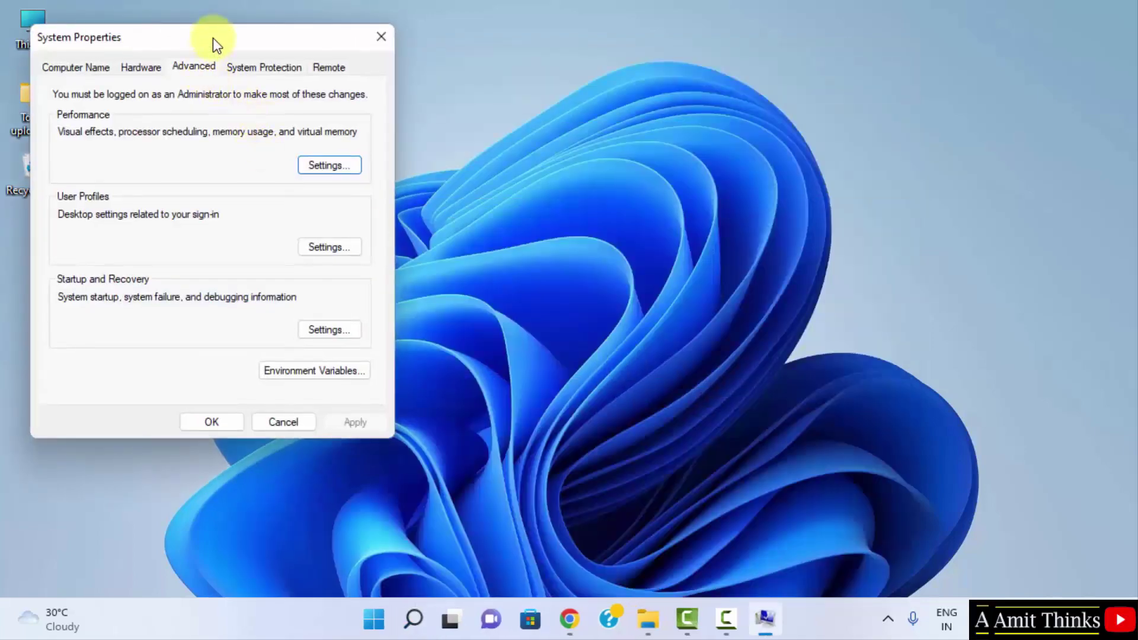
pyautogui.moveTo(255, 60); pyautogui.dragTo(346, 109)
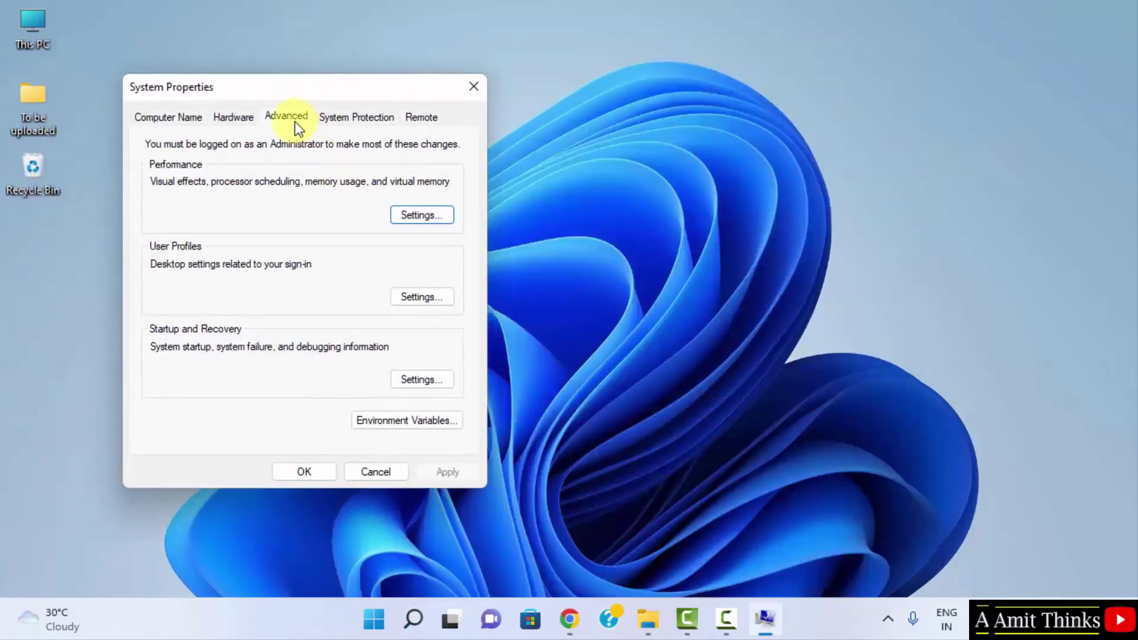
# Open the Environment Variables dialog and bring up the system Path variable for editing.
pyautogui.click(439, 424)
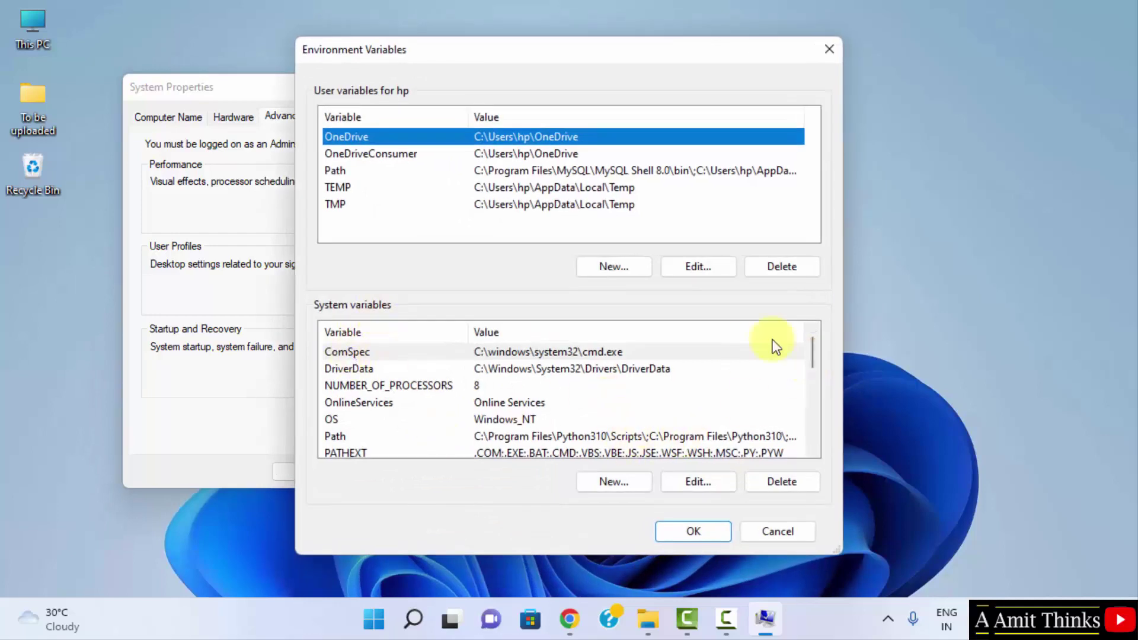
pyautogui.moveTo(810, 351); pyautogui.dragTo(810, 362)
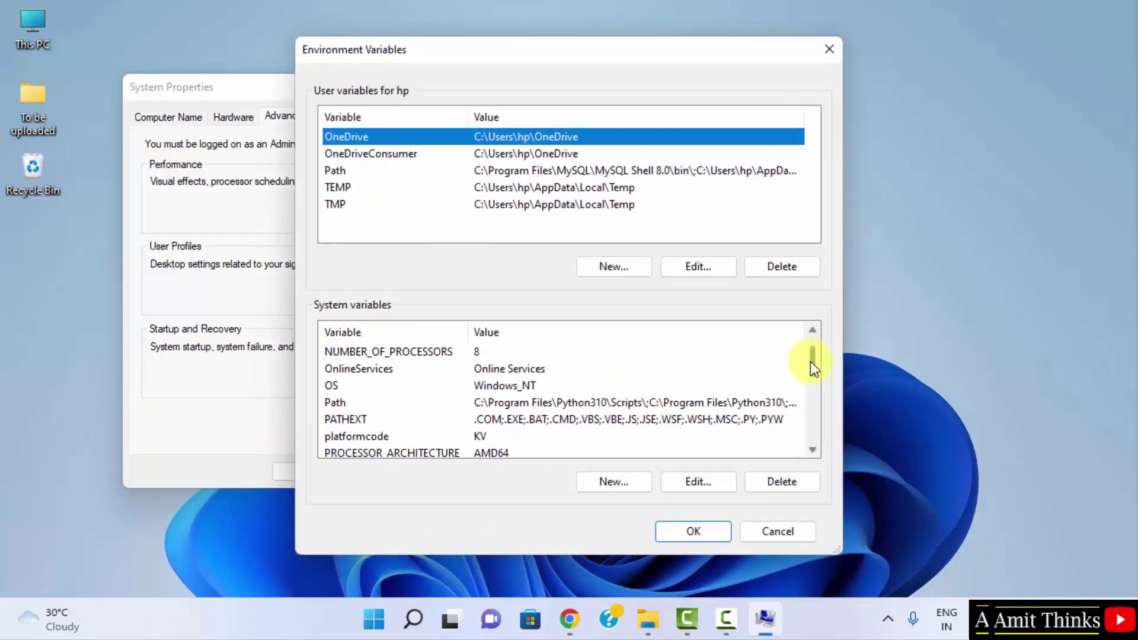
pyautogui.click(582, 403)
pyautogui.doubleClick(606, 402)
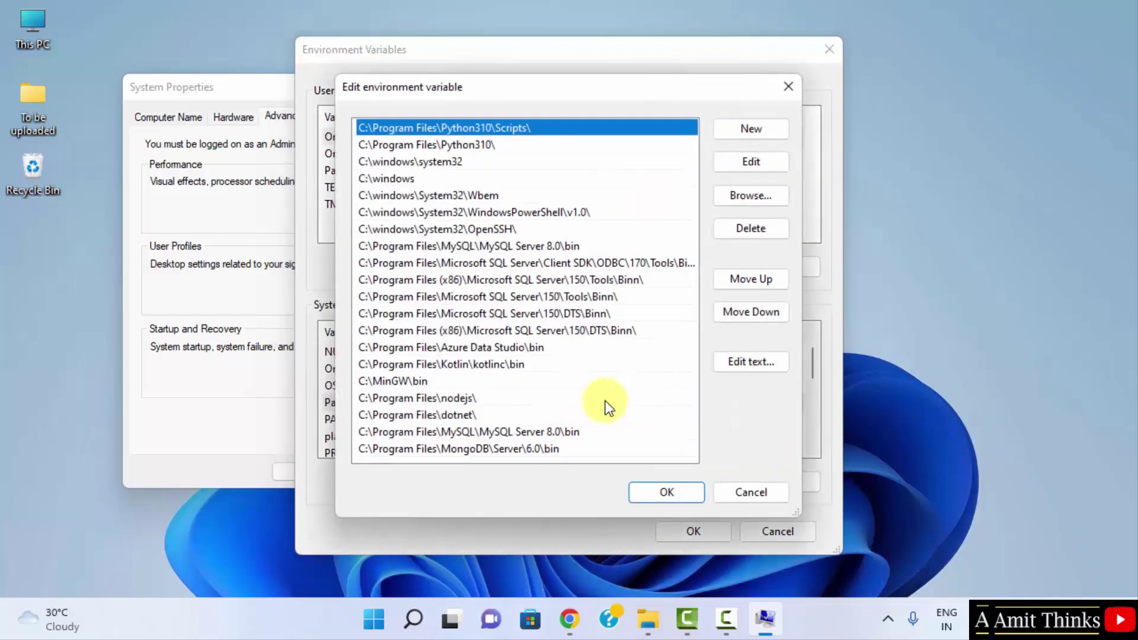
# Switch to File Explorer, copy the full path of the jdk-19 bin folder again, and minimize the window.
pyautogui.click(752, 125)
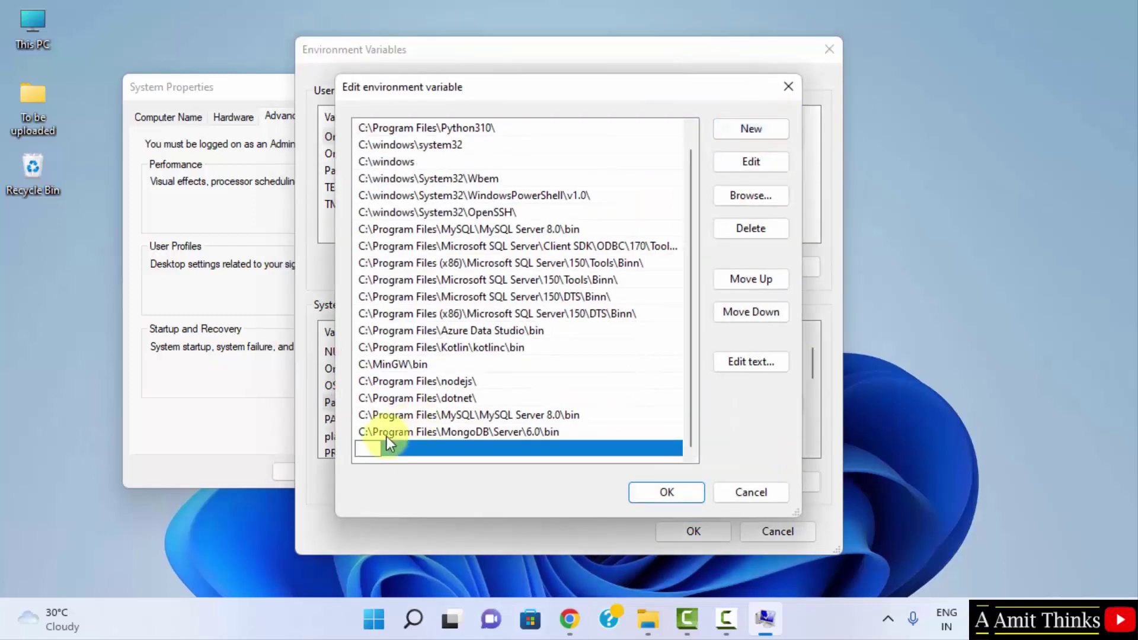
pyautogui.click(663, 631)
pyautogui.click(509, 89)
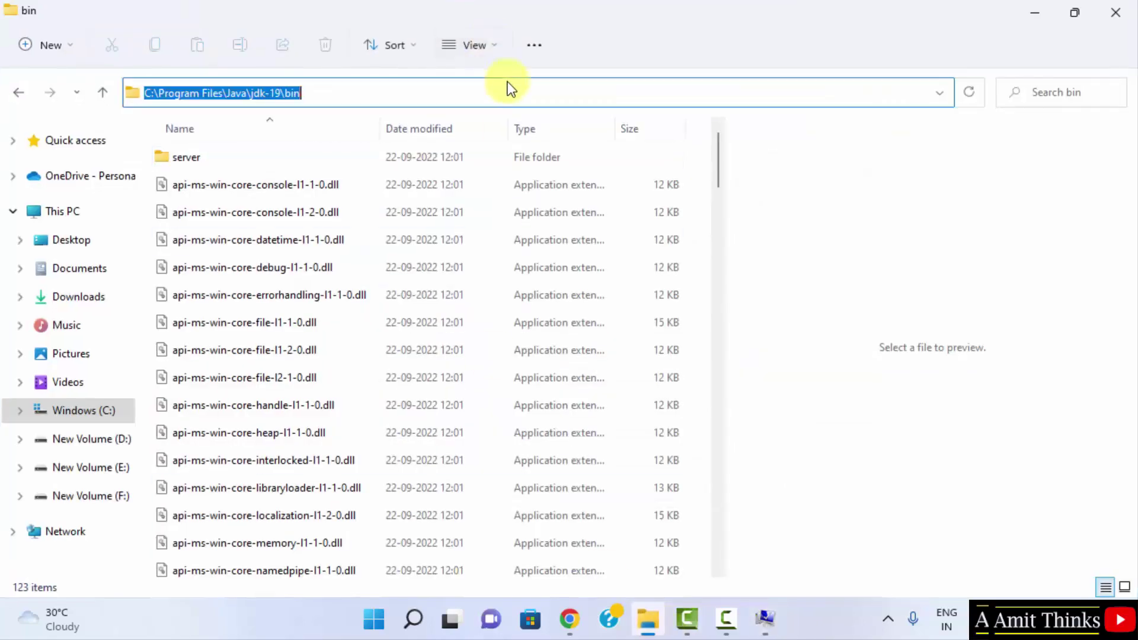
pyautogui.rightClick(292, 93)
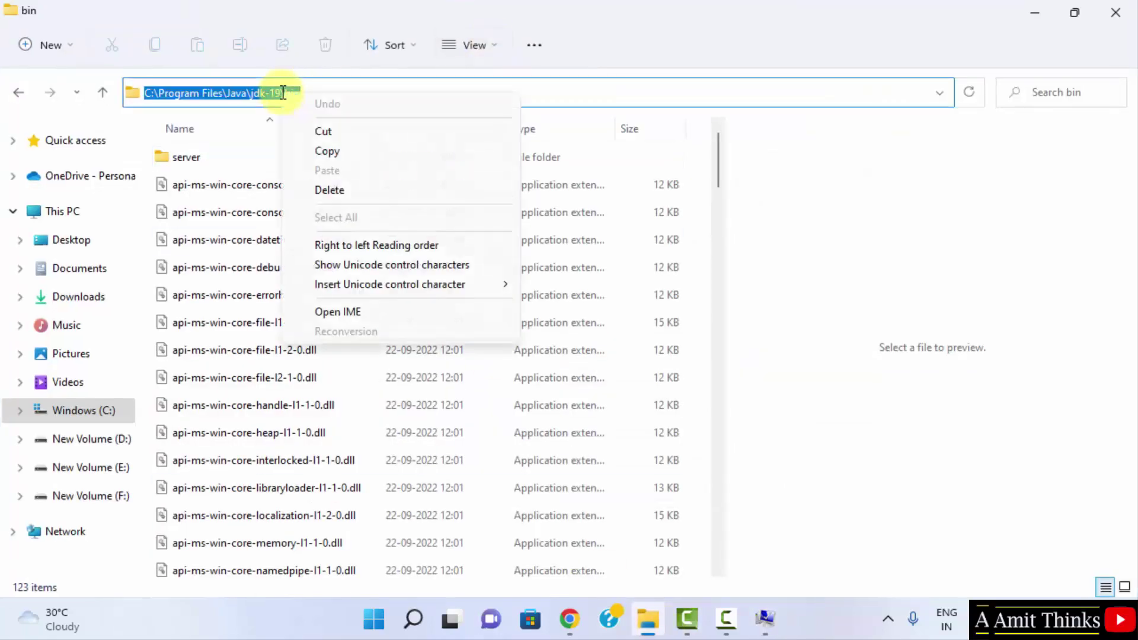
pyautogui.click(354, 152)
pyautogui.click(1042, 10)
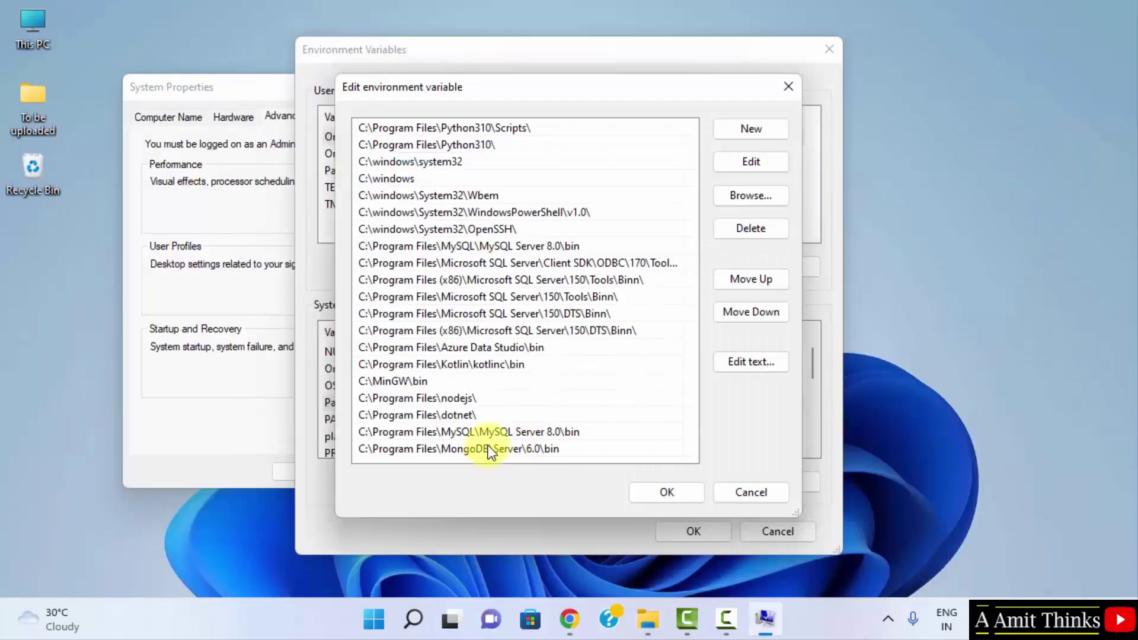
# Add C:\Program Files\Java\jdk-19\bin as a new entry in the system Path variable.
pyautogui.click(747, 132)
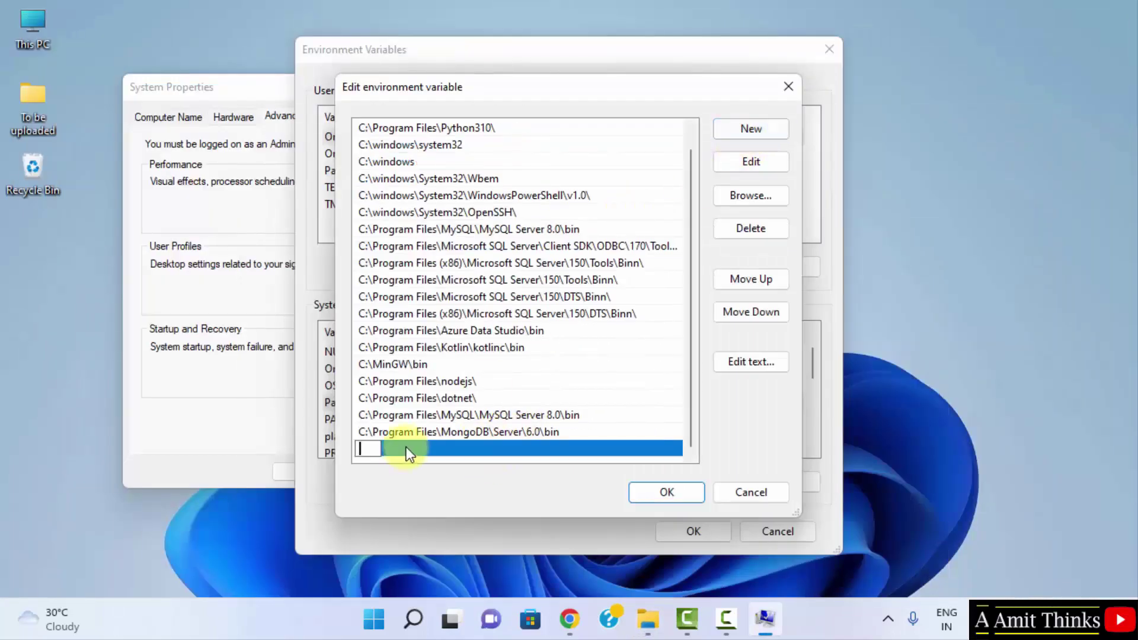
pyautogui.rightClick(361, 450)
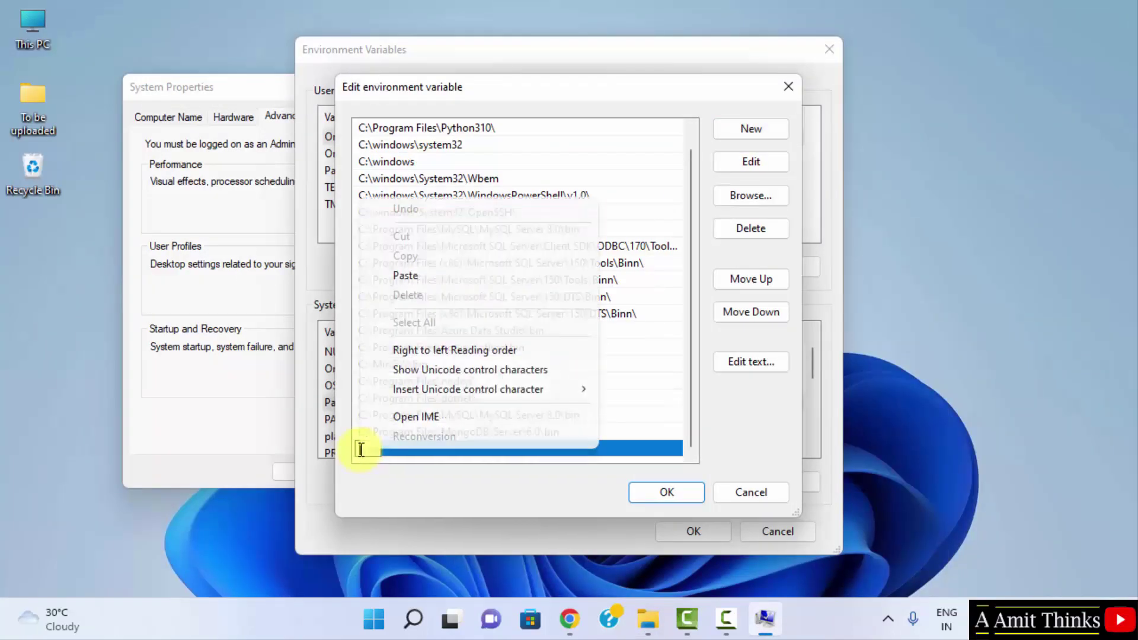
pyautogui.click(456, 277)
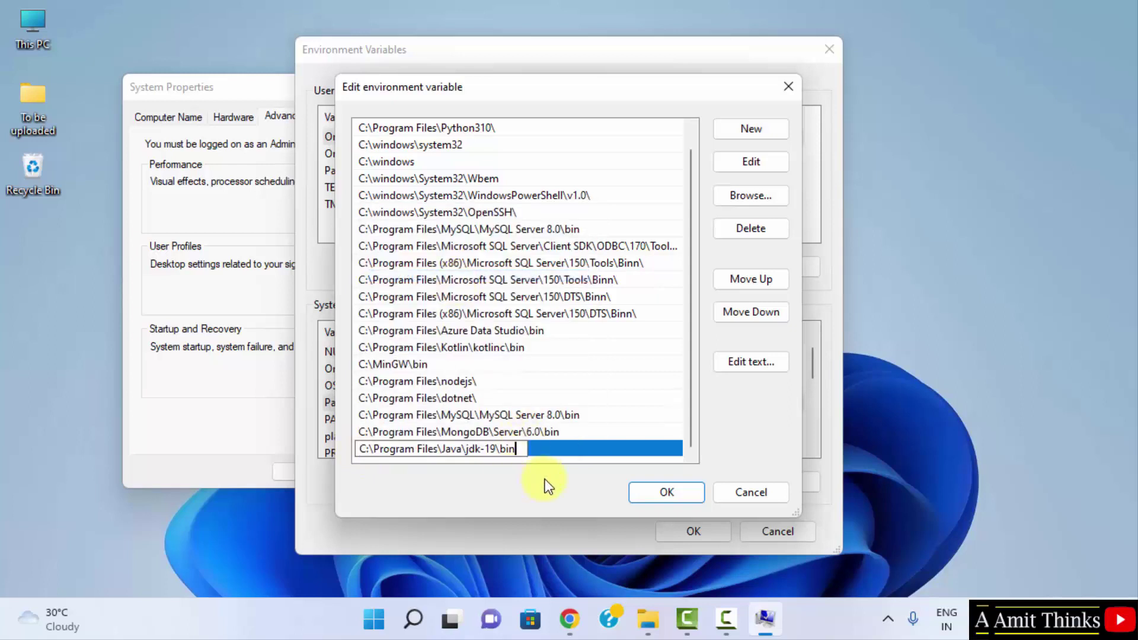
# Switch to File Explorer and open the folder C:\Program Files\Common Files\Oracle\Java\javapath.
pyautogui.click(739, 127)
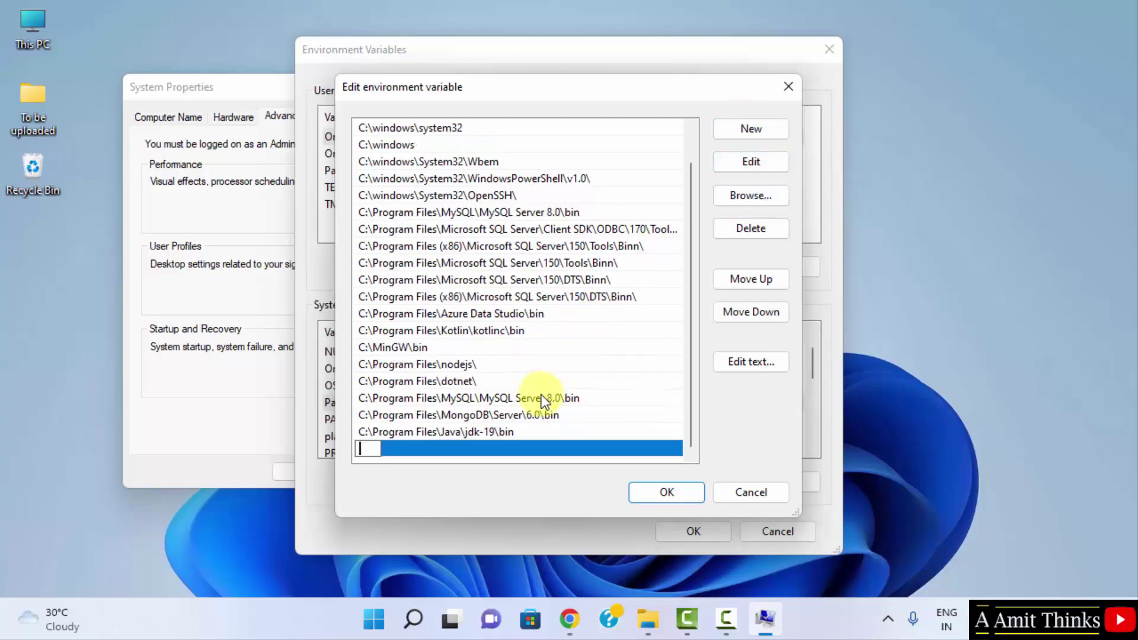
pyautogui.click(648, 619)
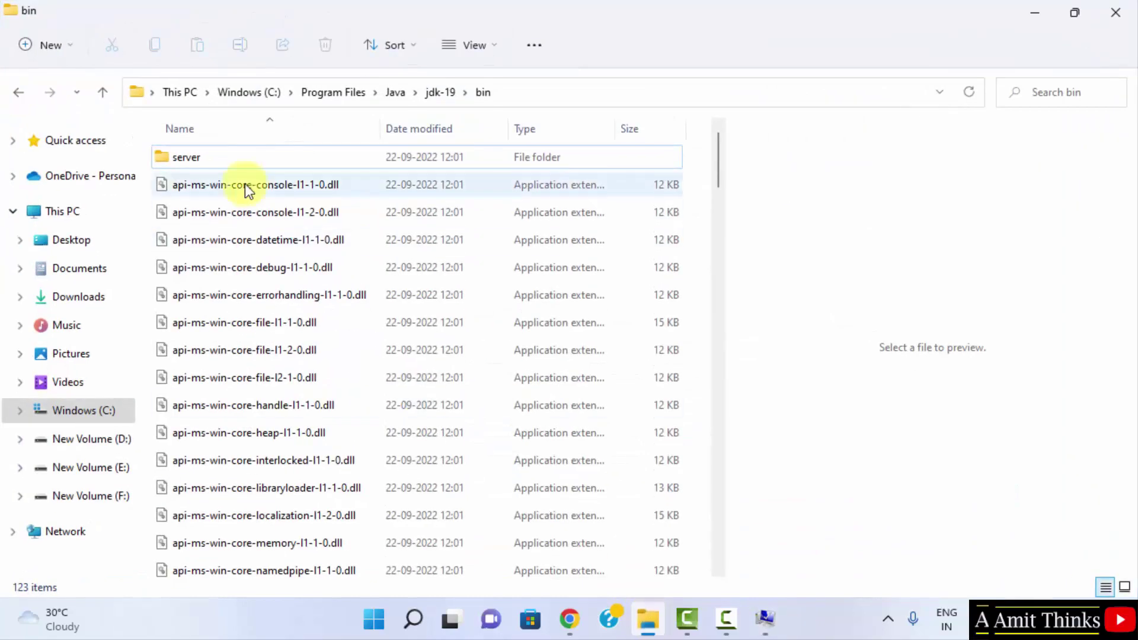
pyautogui.click(184, 98)
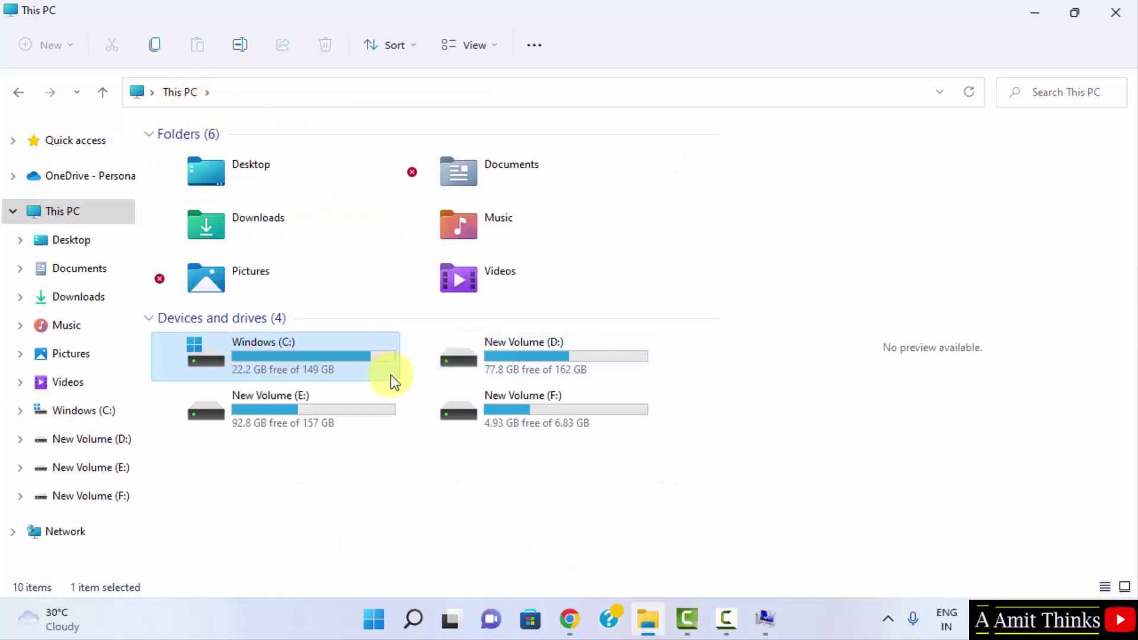
pyautogui.doubleClick(392, 380)
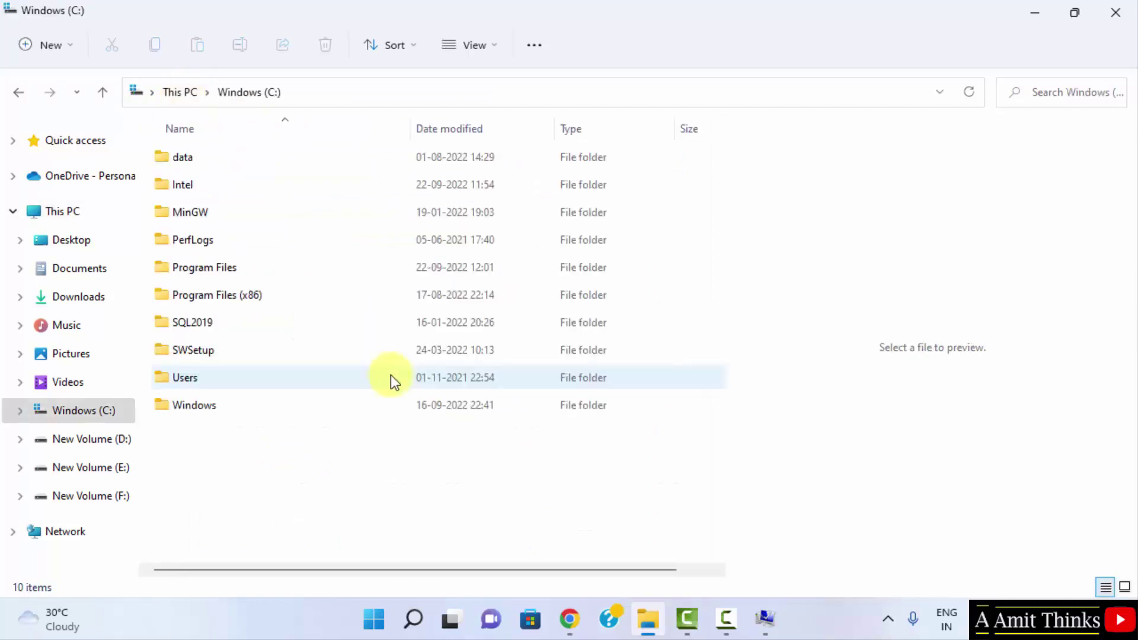
pyautogui.doubleClick(205, 265)
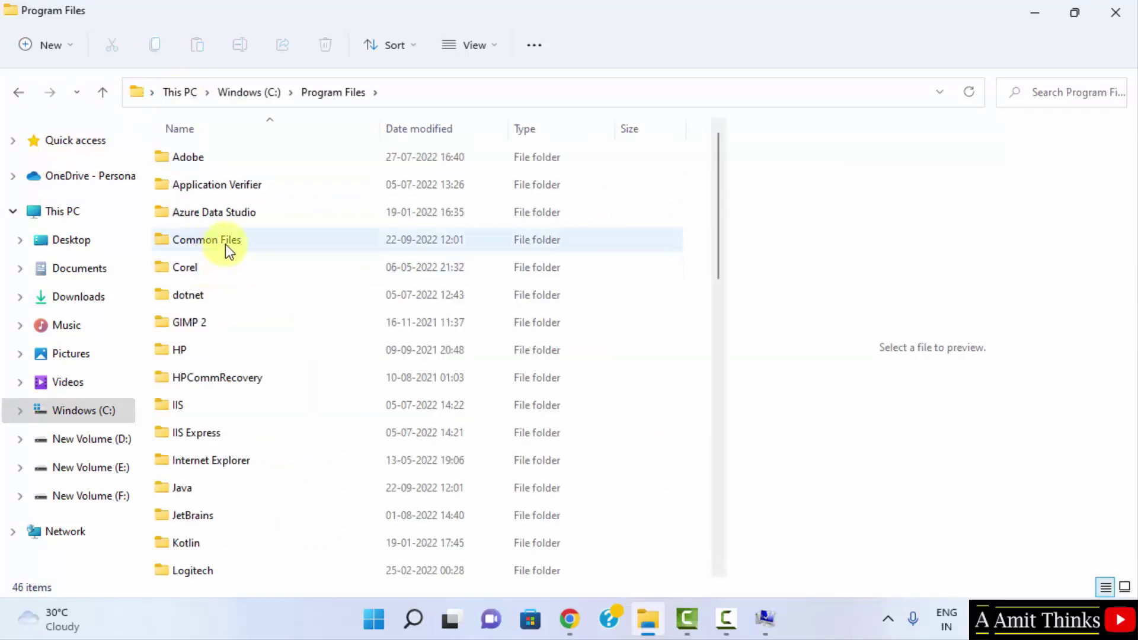
pyautogui.doubleClick(225, 244)
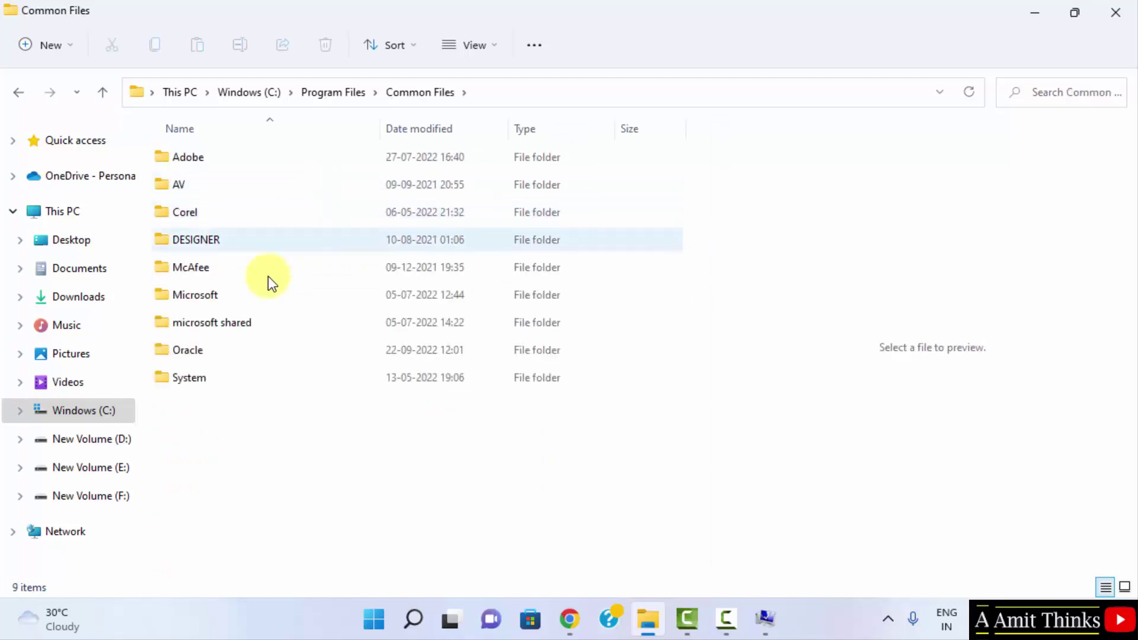
pyautogui.doubleClick(229, 356)
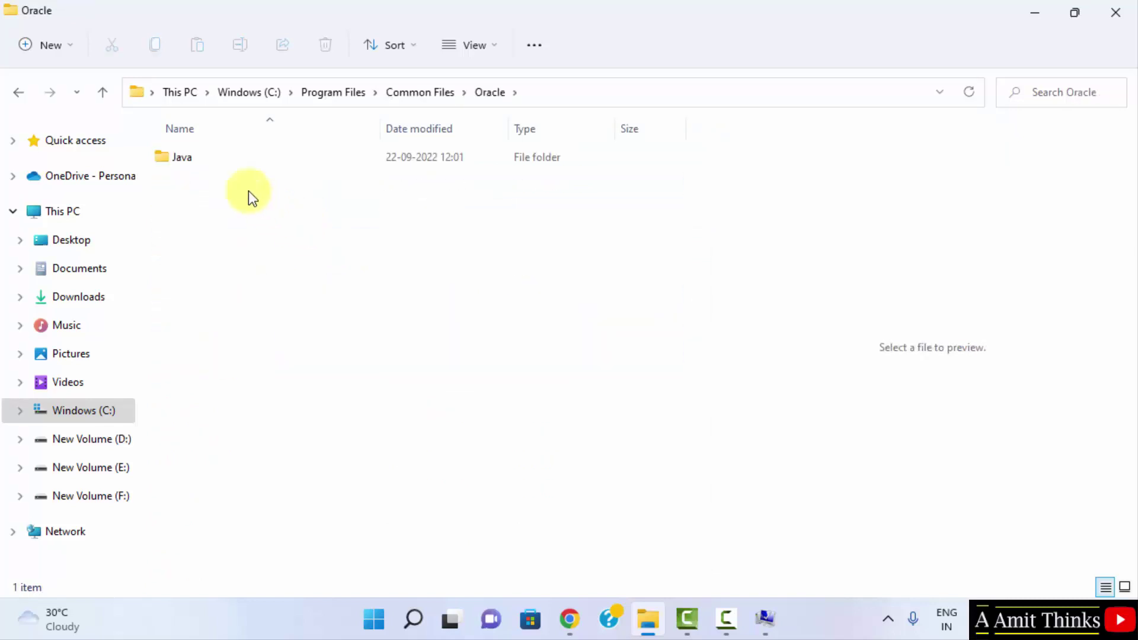
pyautogui.doubleClick(231, 166)
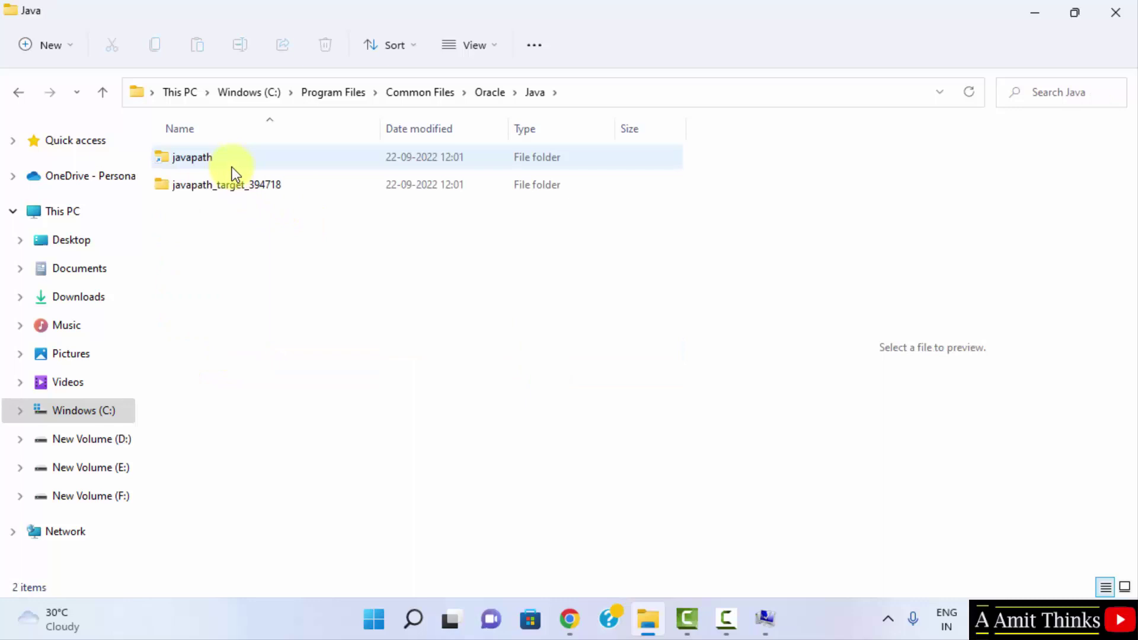
pyautogui.doubleClick(233, 166)
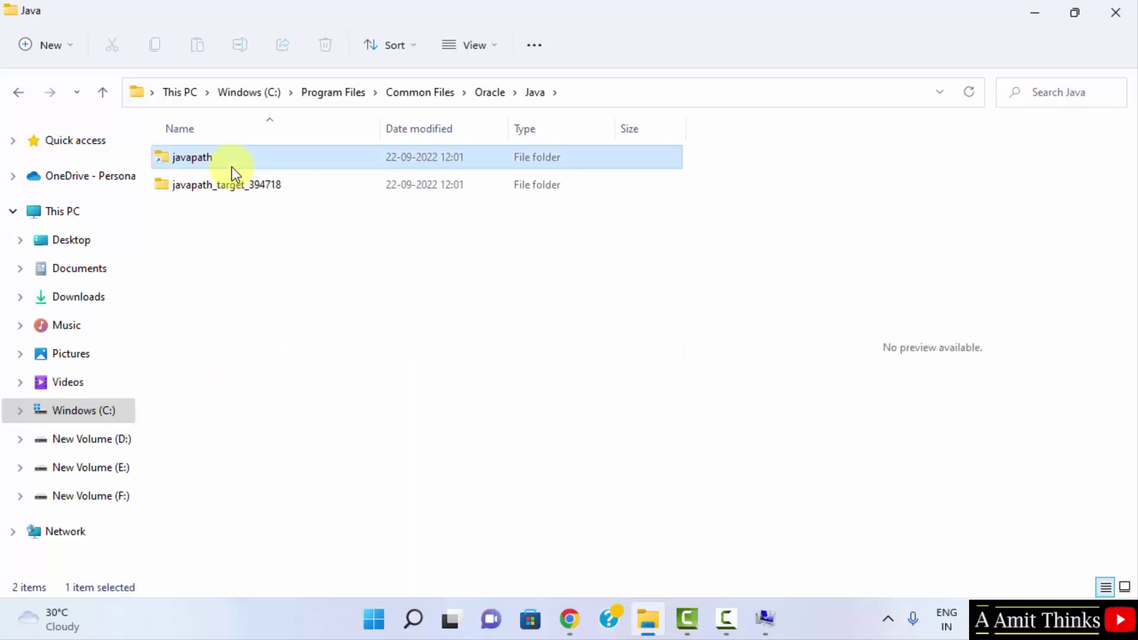
# Copy the full path of the javapath folder.
pyautogui.click(727, 84)
pyautogui.rightClick(368, 96)
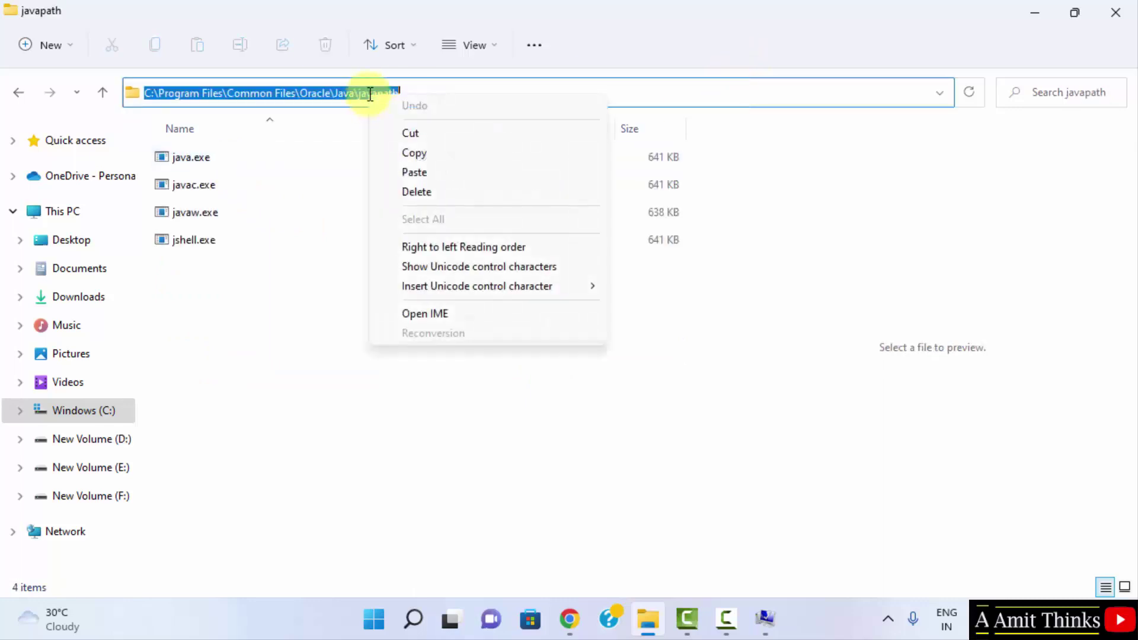
pyautogui.click(432, 153)
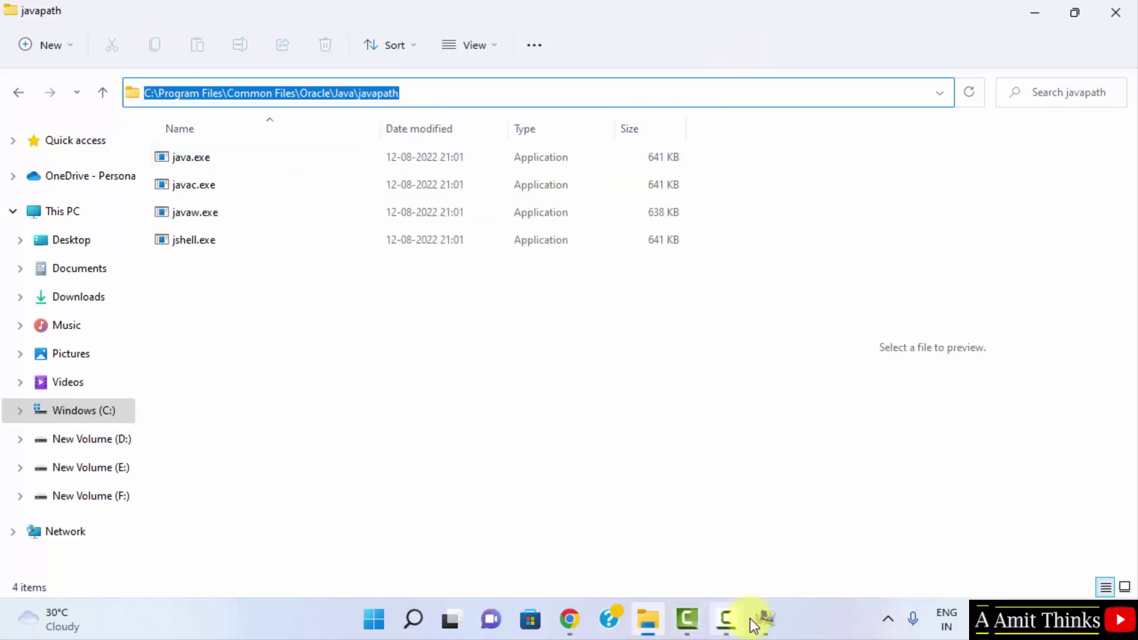
# Return to the Path editing dialog, add C:\Program Files\Common Files\Oracle\Java\javapath as a new entry, and accept the Path changes.
pyautogui.click(767, 623)
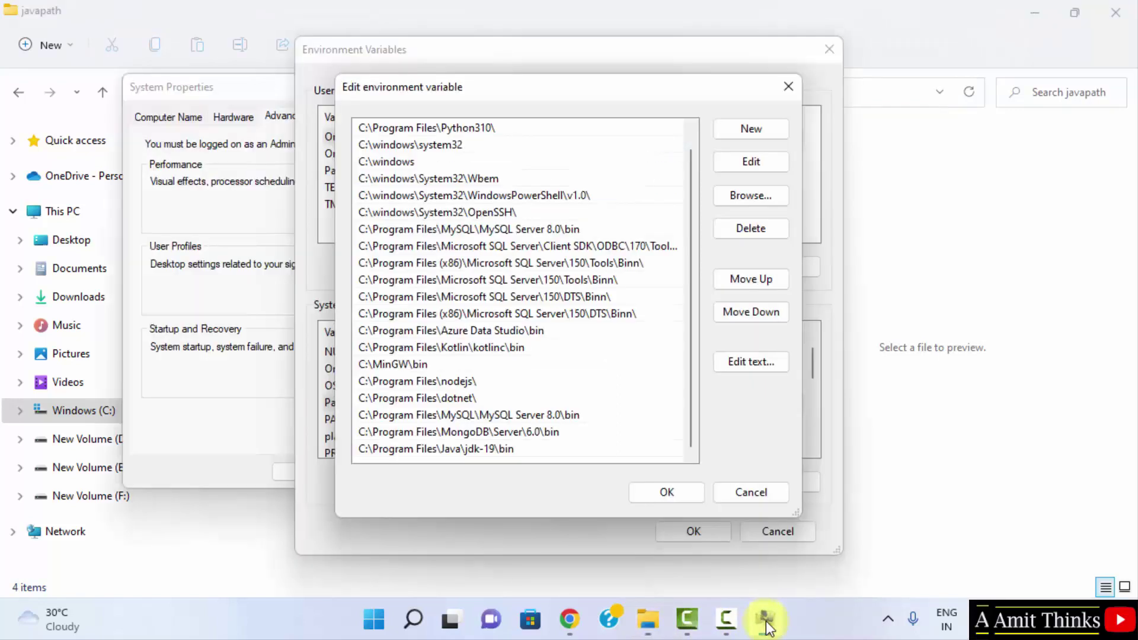
pyautogui.click(742, 136)
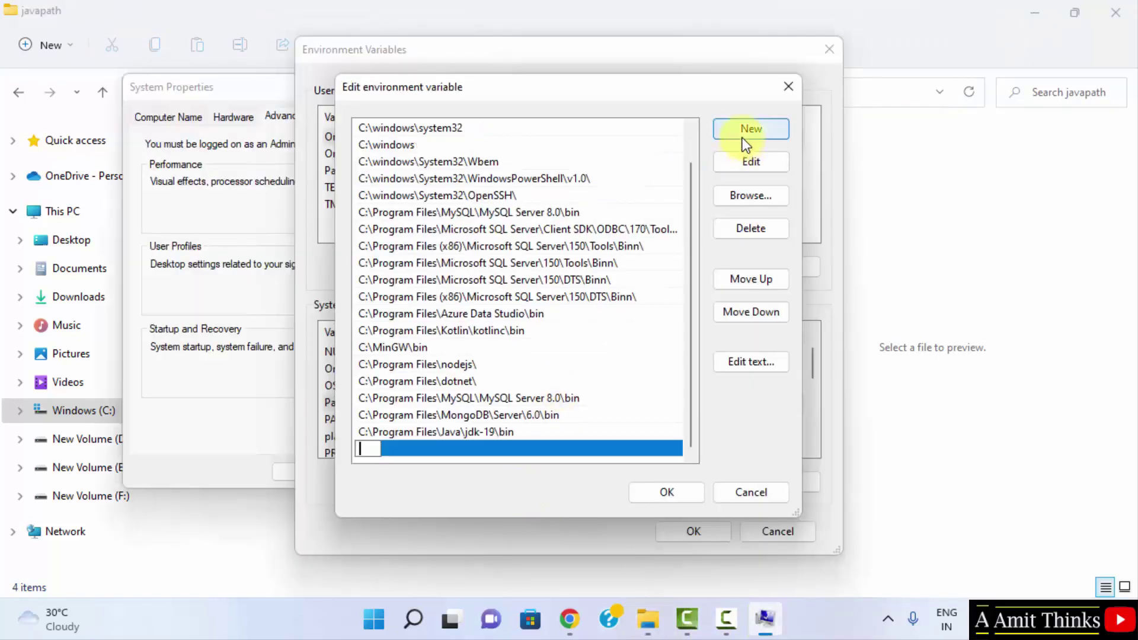
pyautogui.rightClick(366, 456)
pyautogui.click(451, 289)
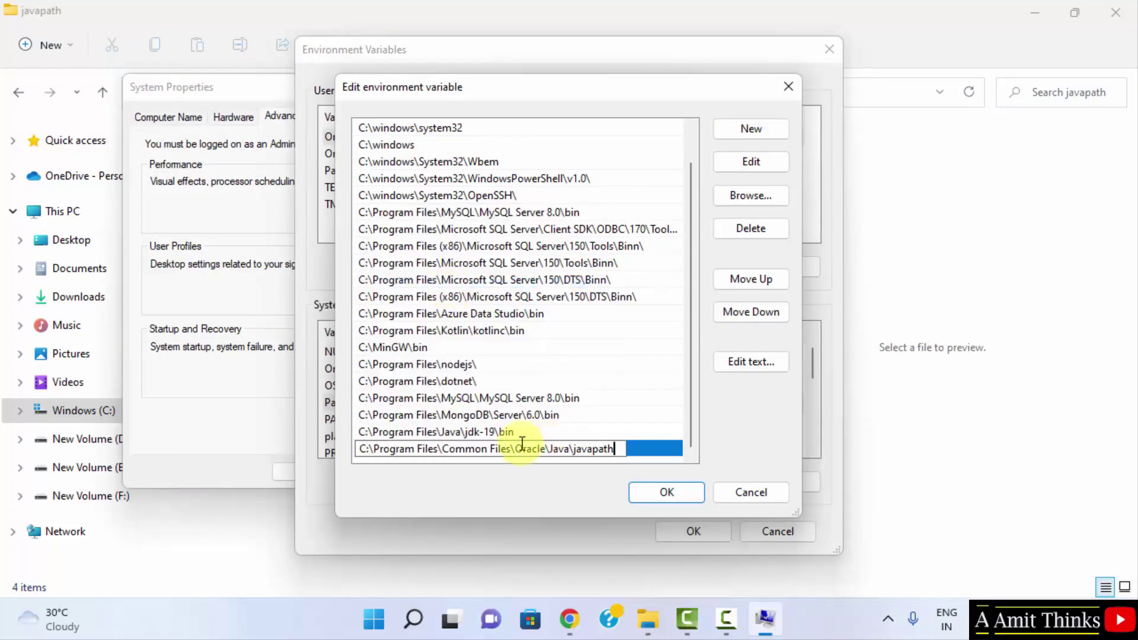
pyautogui.click(687, 500)
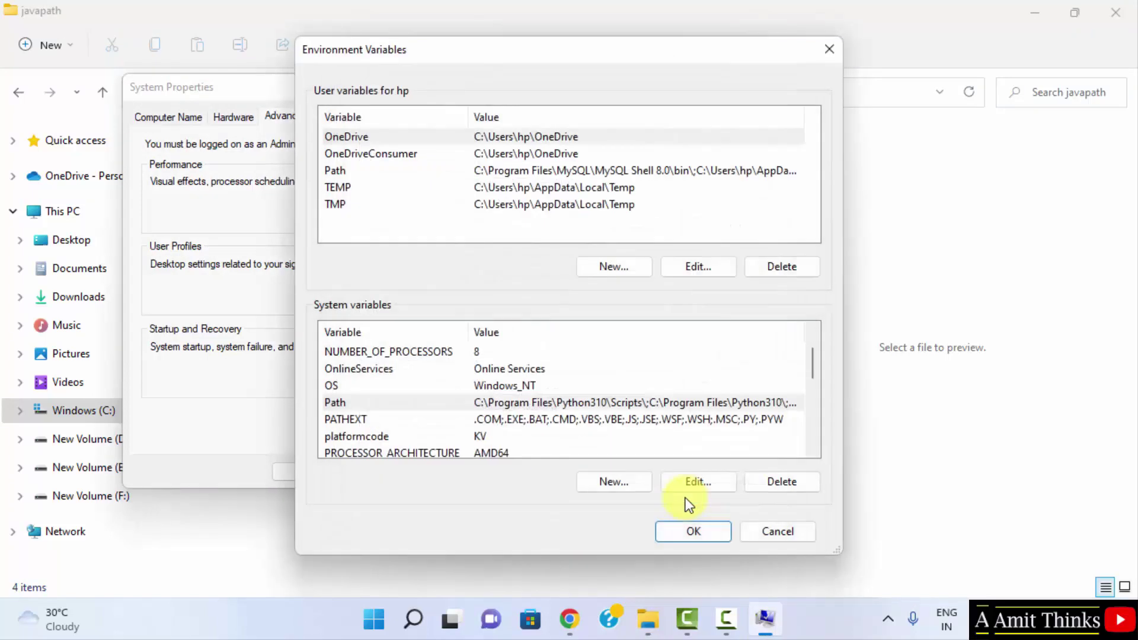
# Start a new system variable and name it JAVA_HOME.
pyautogui.click(499, 403)
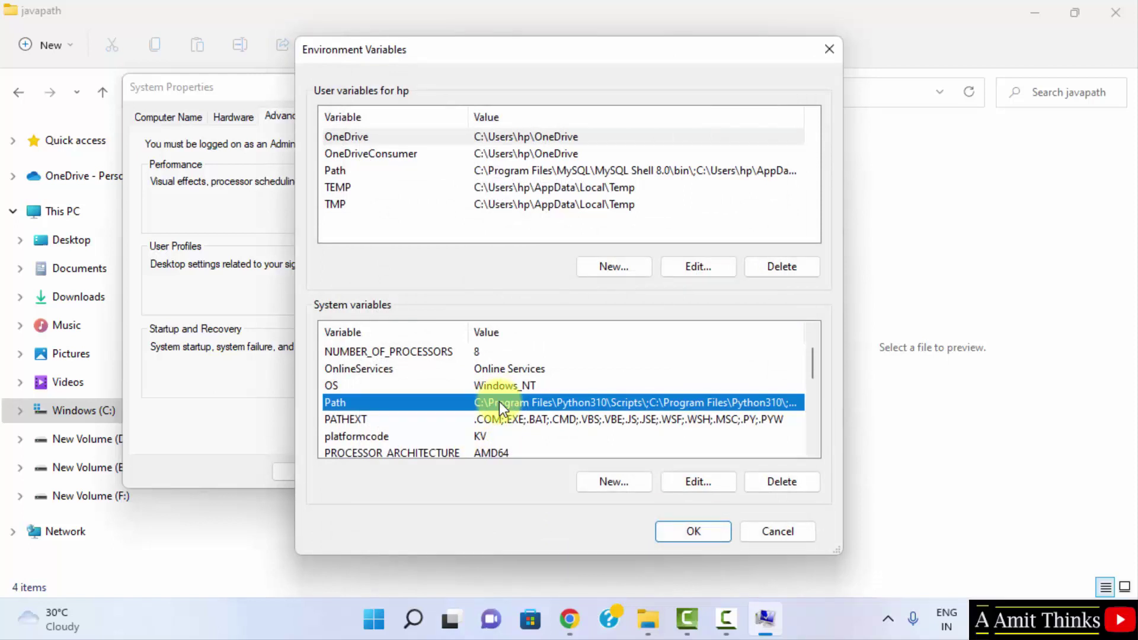
pyautogui.click(616, 483)
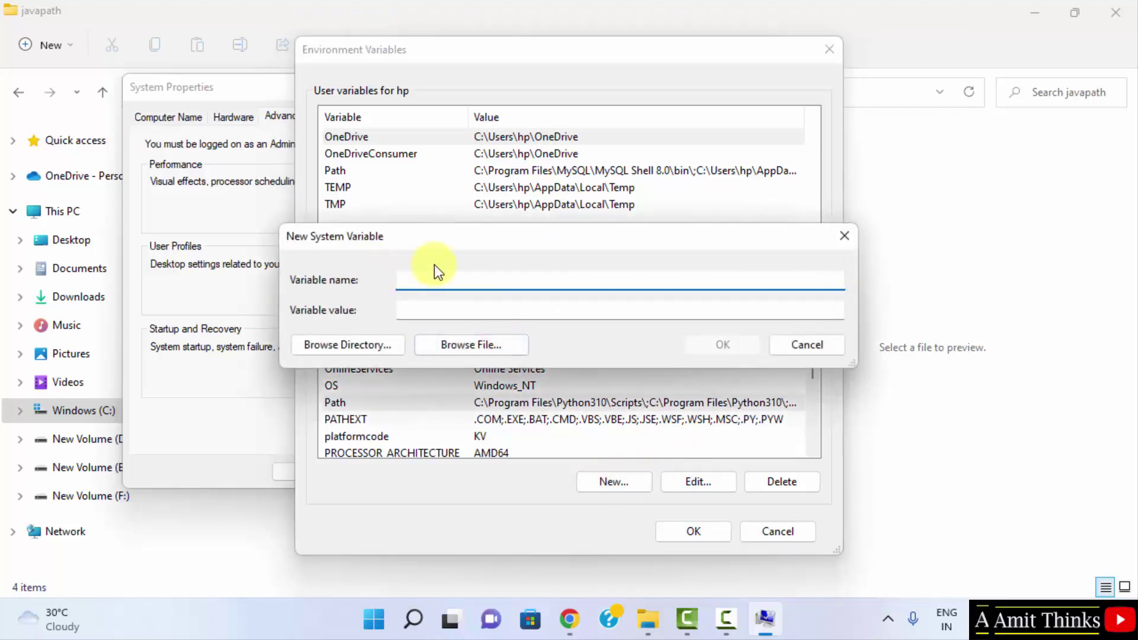
pyautogui.write('JAVA_HOME')
# Switch to File Explorer and open the JDK's root folder, C:\Program Files\Java\jdk-19.
pyautogui.click(652, 623)
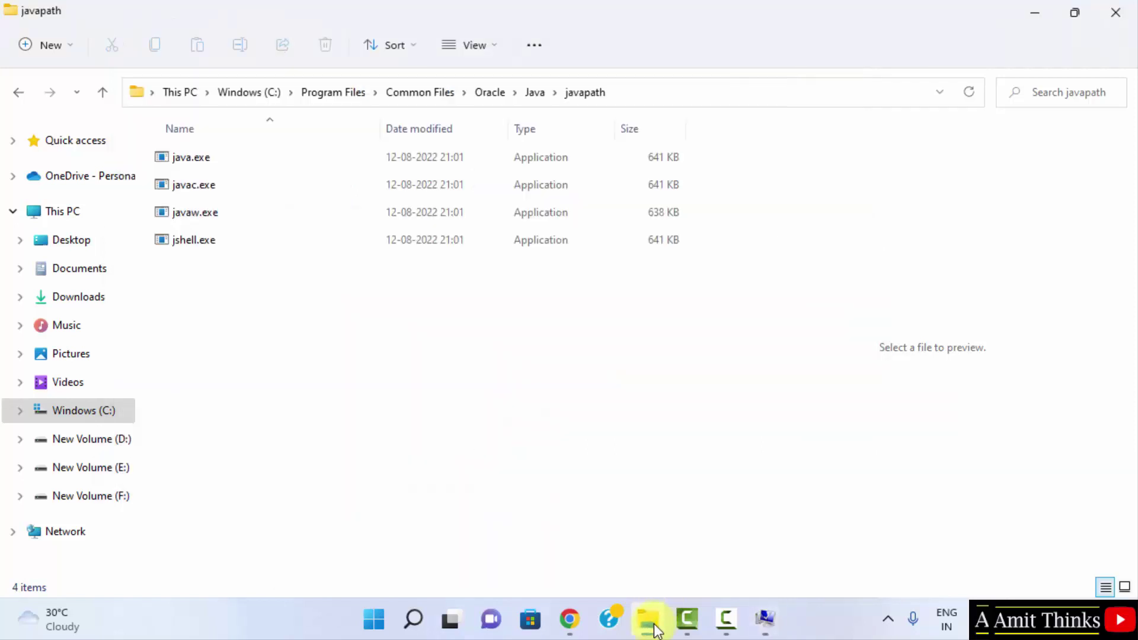
pyautogui.click(265, 93)
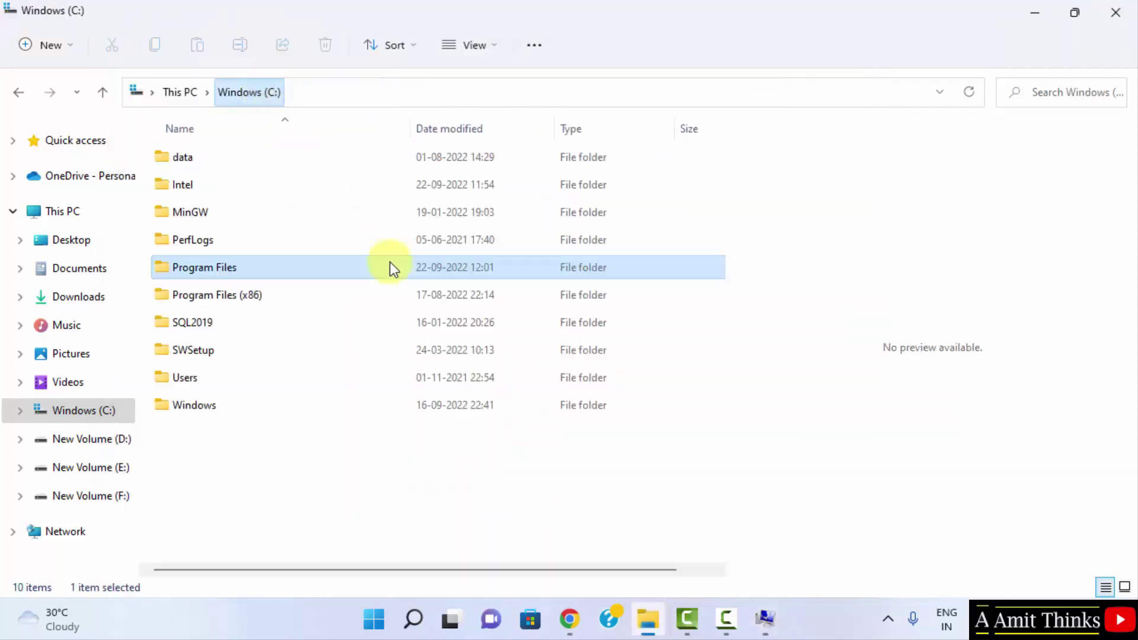
pyautogui.doubleClick(266, 276)
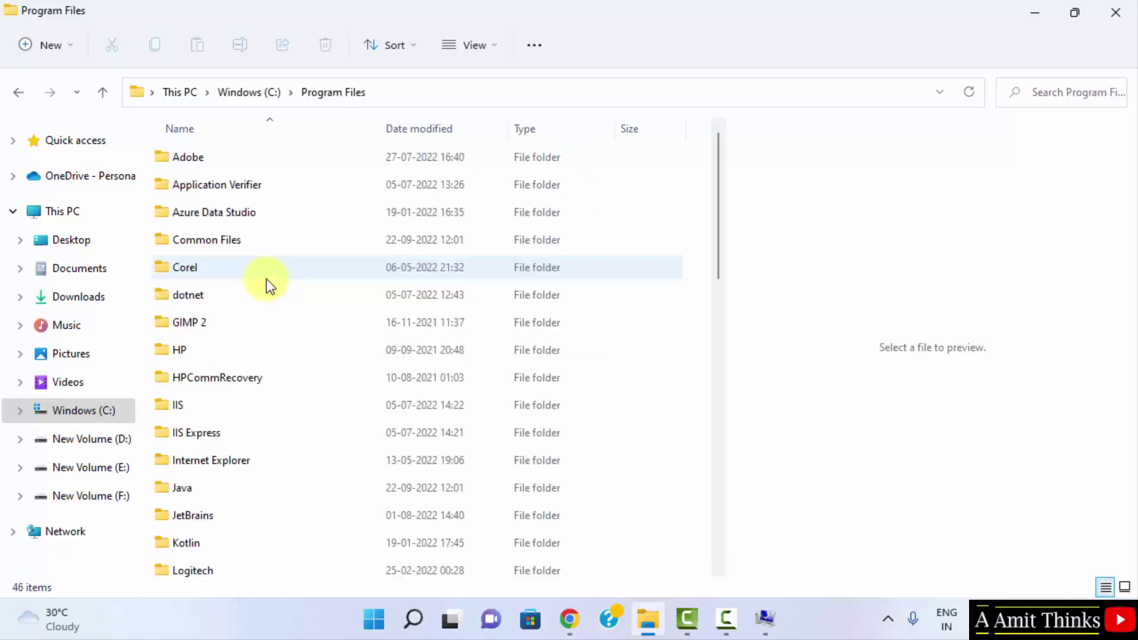
pyautogui.click(191, 488)
pyautogui.doubleClick(191, 489)
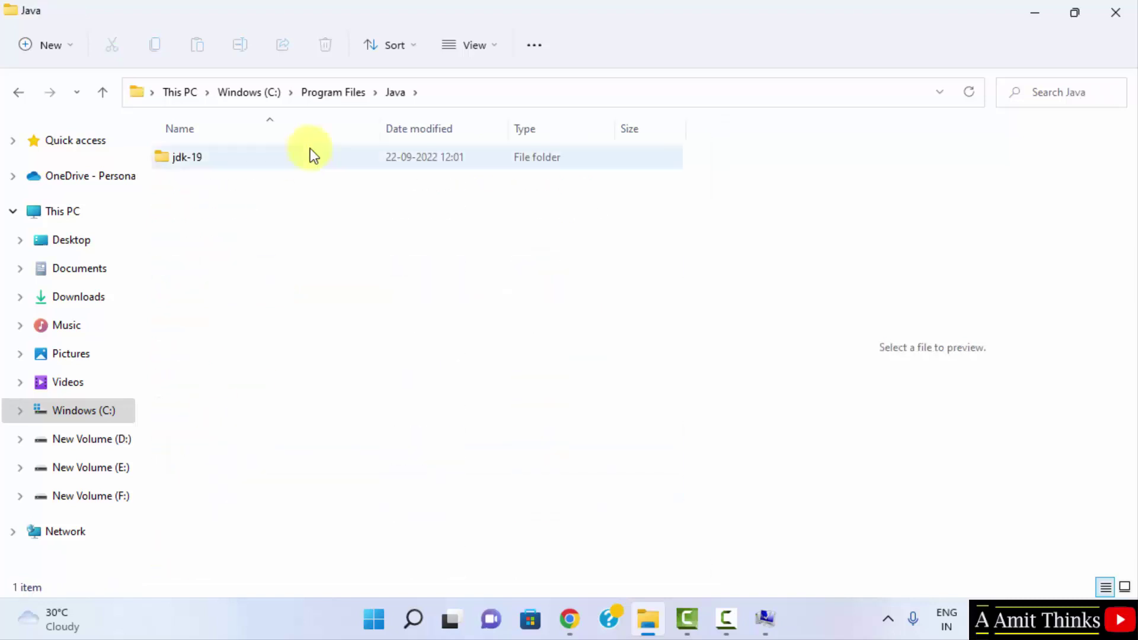
pyautogui.doubleClick(277, 158)
# Copy the full path of the jdk-19 folder and minimize the File Explorer window.
pyautogui.click(510, 102)
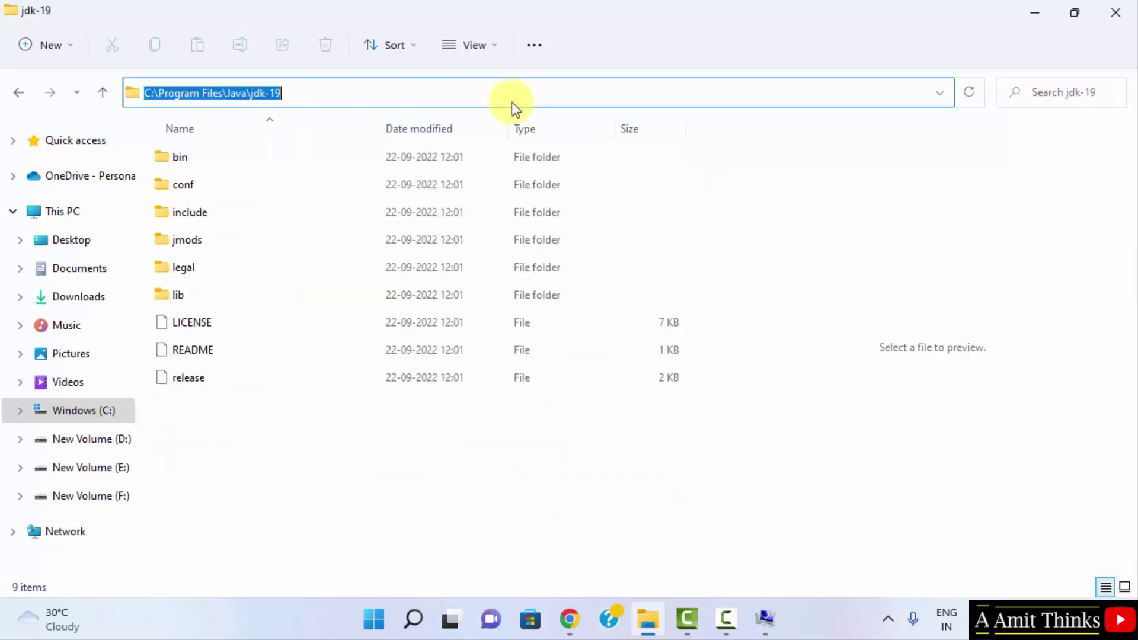
pyautogui.rightClick(225, 91)
pyautogui.click(301, 151)
pyautogui.click(1035, 16)
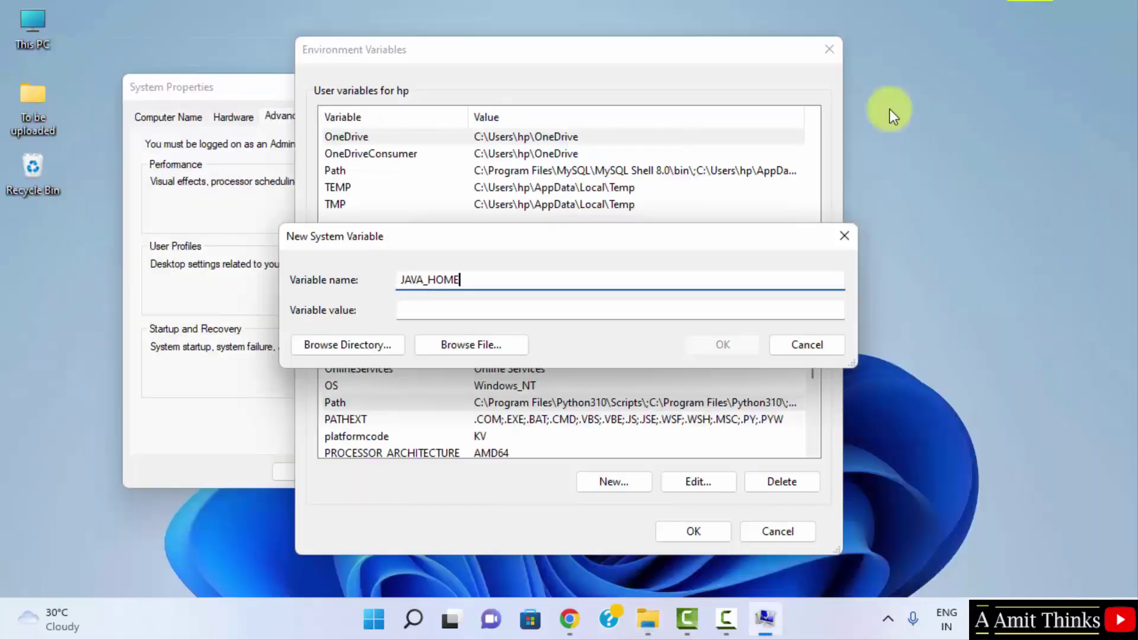
# Set the JAVA_HOME value to C:\Program Files\Java\jdk-19, save the variable, and accept the Environment Variables and System Properties dialogs.
pyautogui.click(482, 306)
pyautogui.rightClick(483, 307)
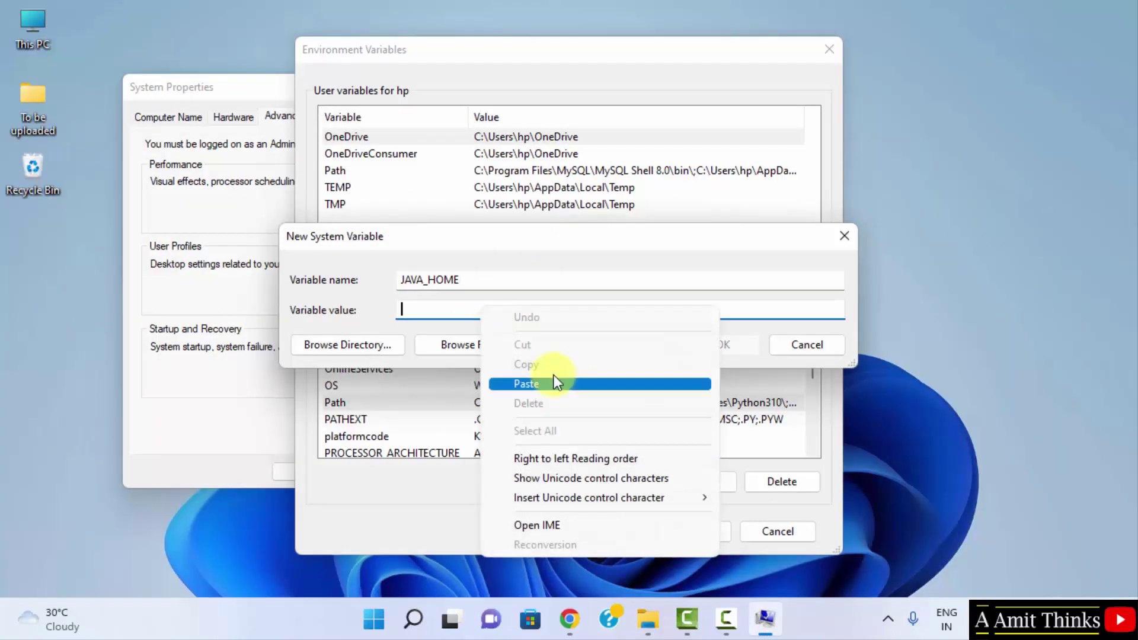
pyautogui.click(554, 381)
pyautogui.click(720, 342)
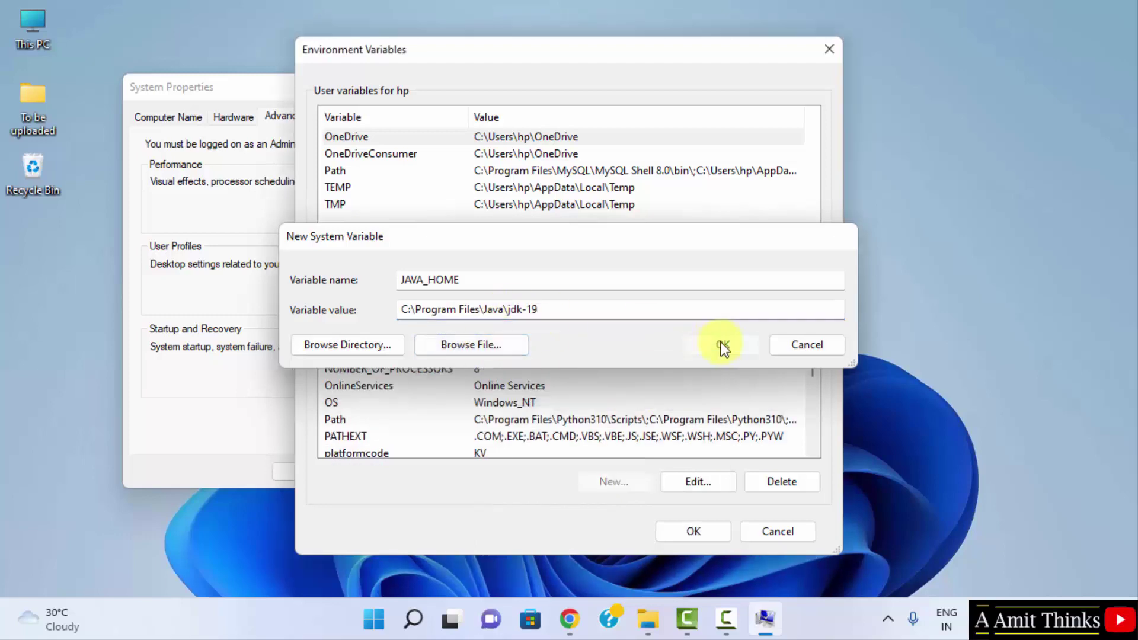
pyautogui.click(700, 533)
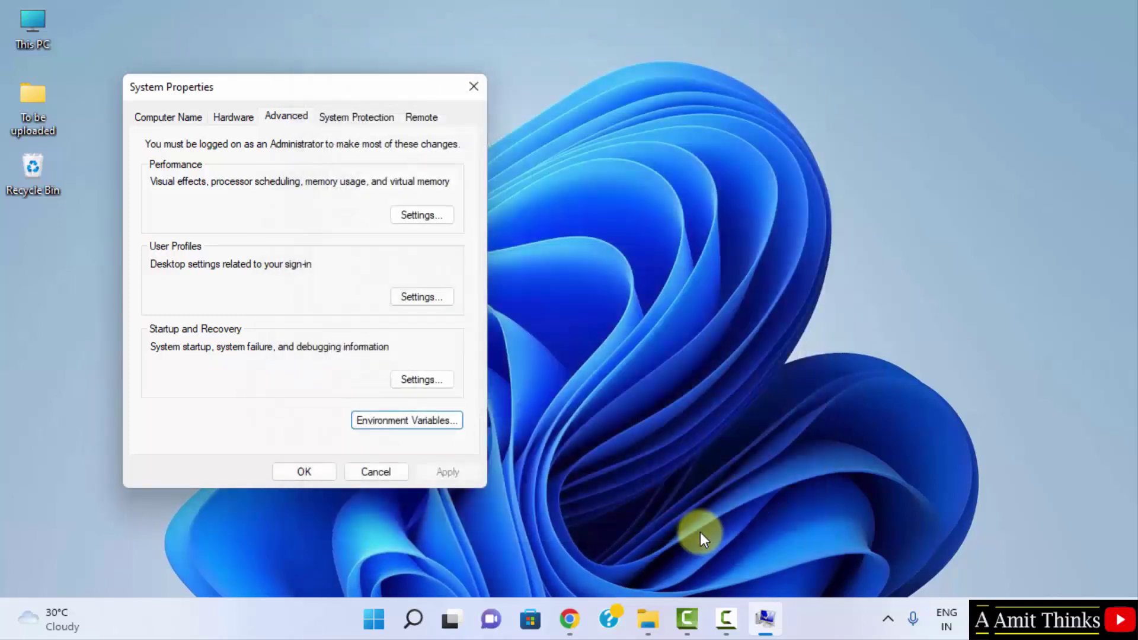
pyautogui.click(305, 471)
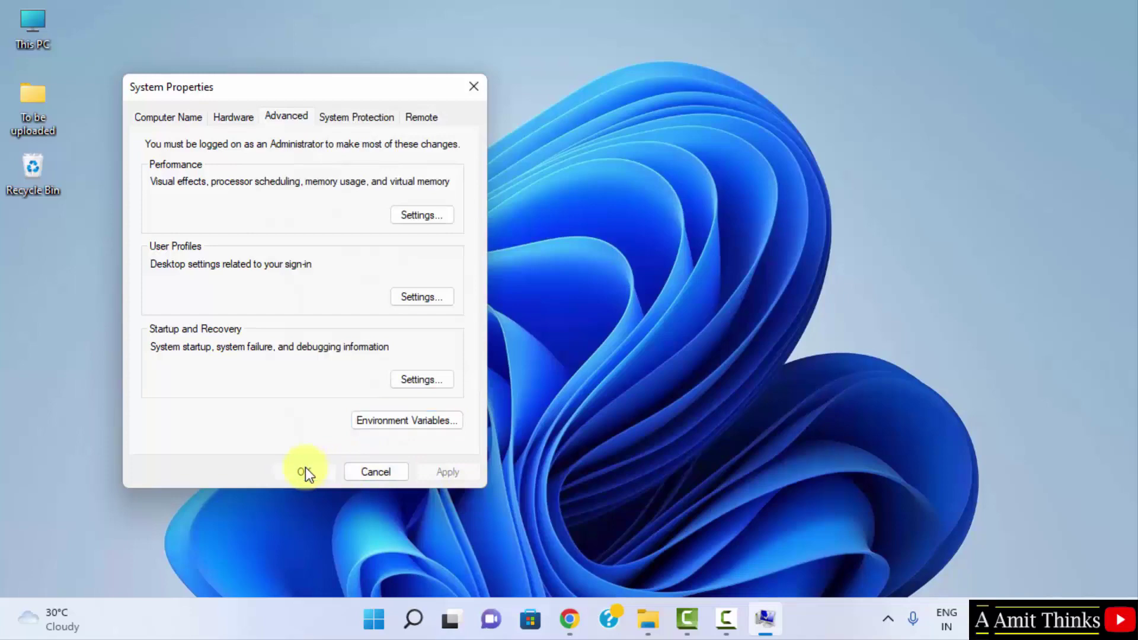
# Reopen the system's Environment Variables dialog and check the JAVA_HOME entry among the system variables.
pyautogui.click(394, 633)
pyautogui.write('ENVIR')
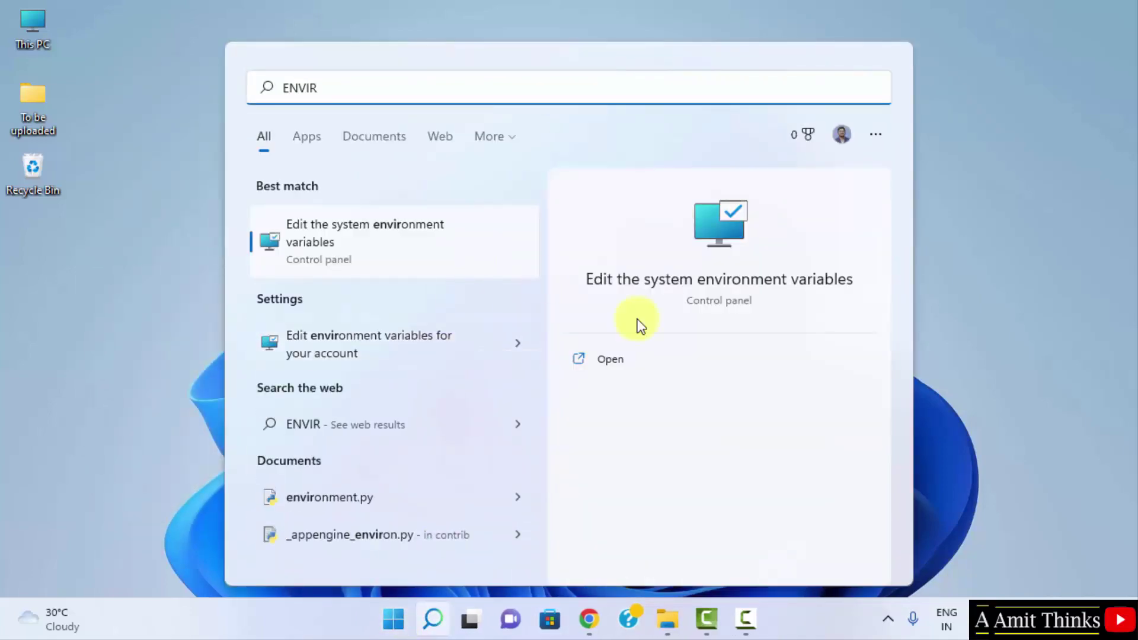
pyautogui.click(611, 359)
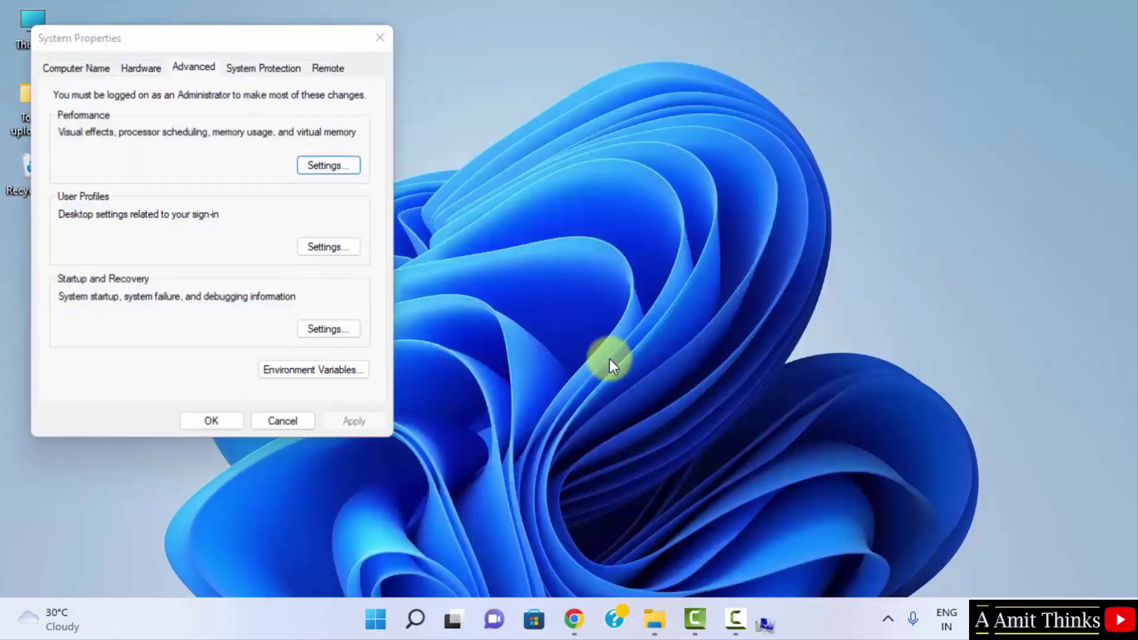
pyautogui.click(353, 368)
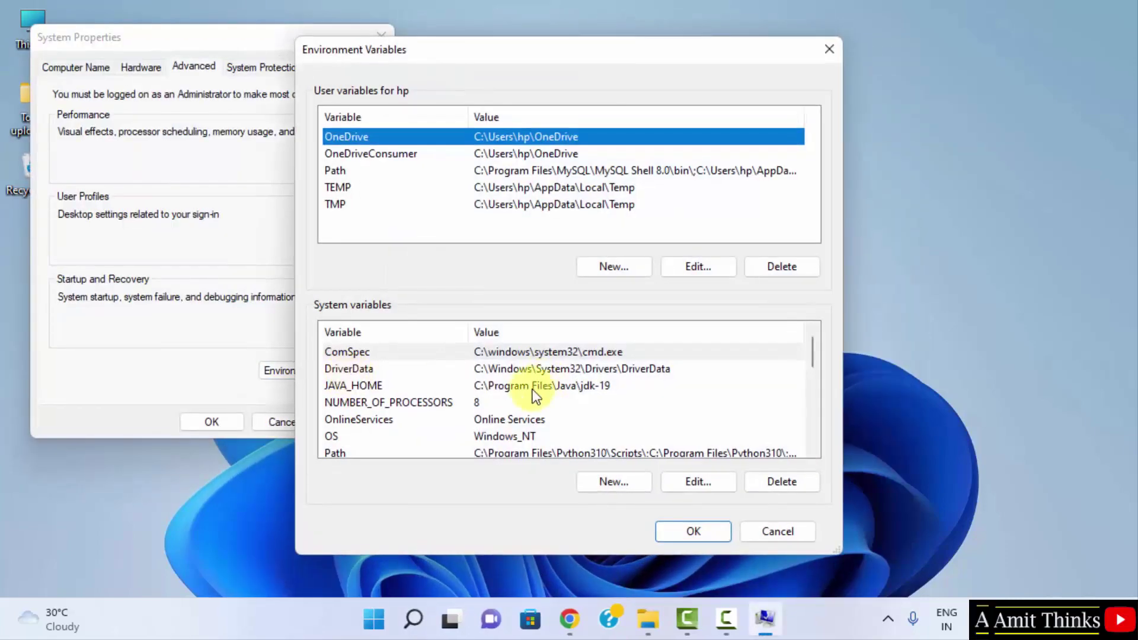
pyautogui.click(537, 385)
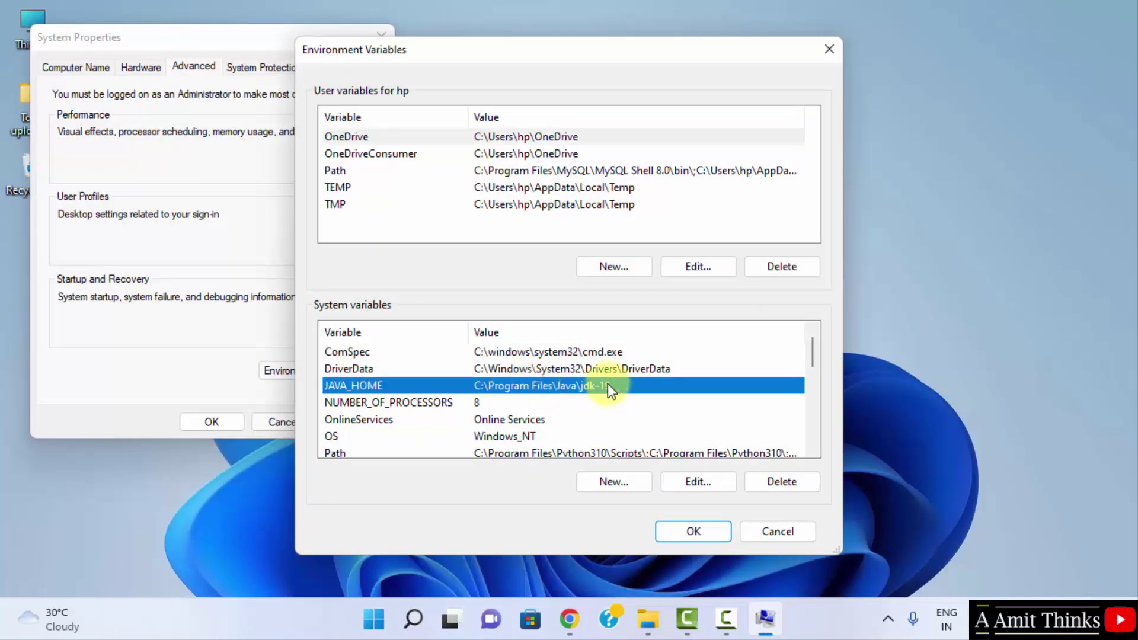
# Check the system Path variable for the jdk-19 bin and Oracle javapath entries, and close all the dialogs with their settings accepted.
pyautogui.click(810, 451)
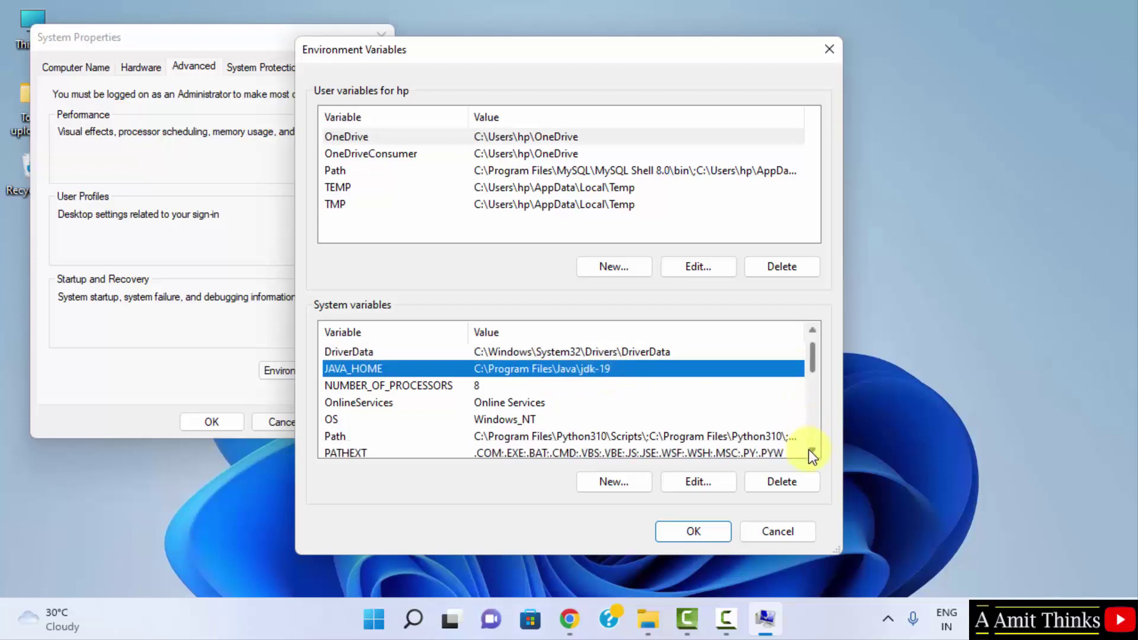
pyautogui.click(756, 434)
pyautogui.doubleClick(756, 433)
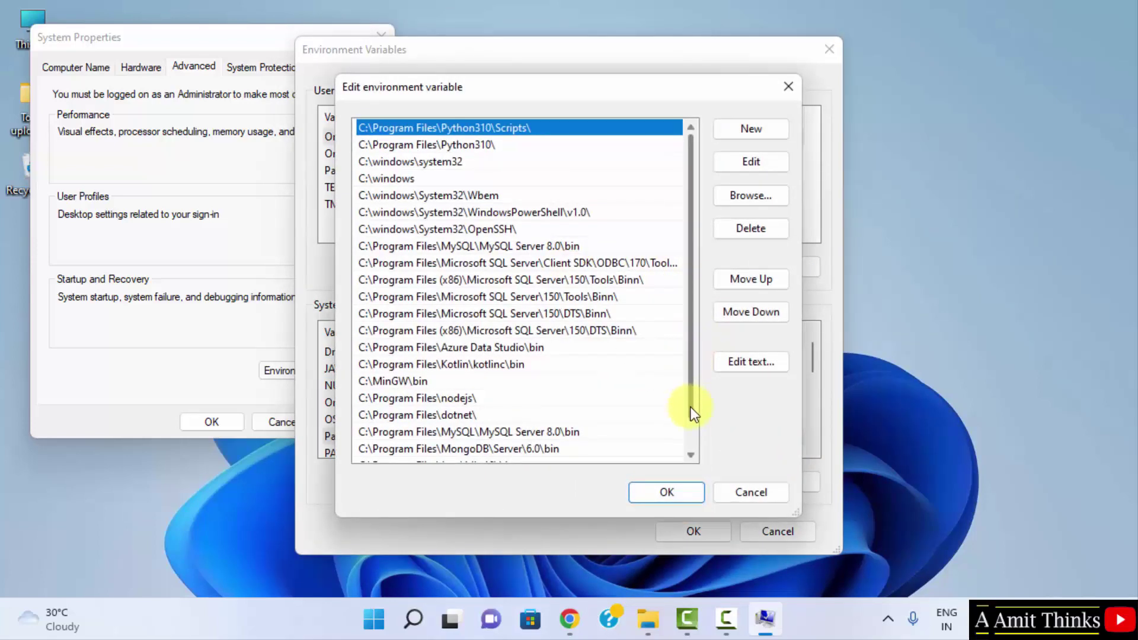
pyautogui.scroll(-1, 692, 443)
pyautogui.click(546, 435)
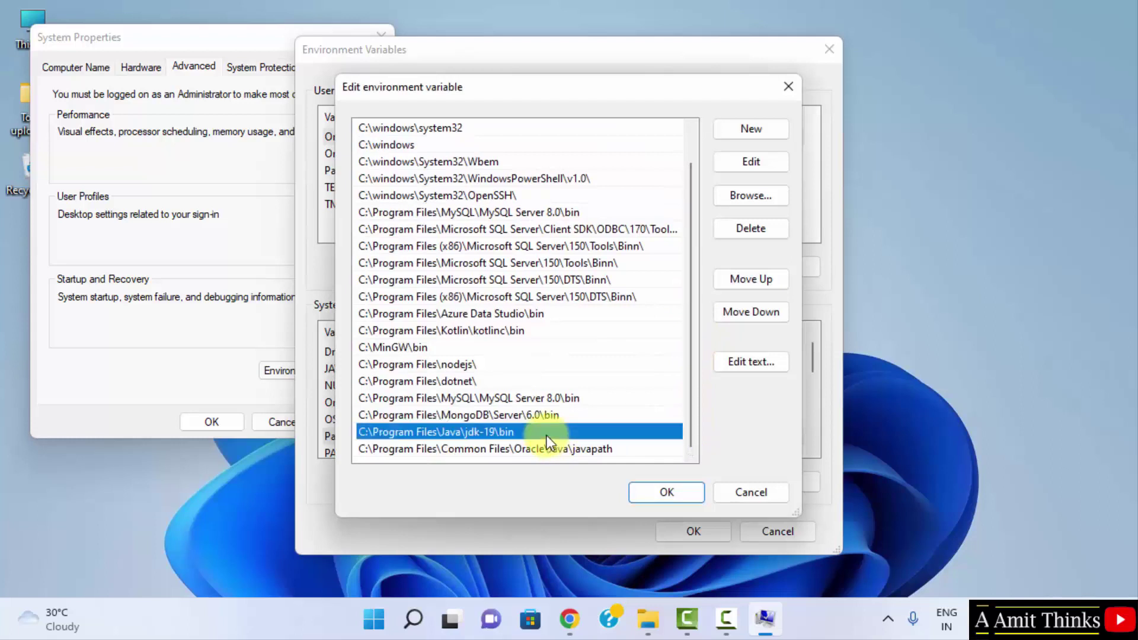
pyautogui.click(511, 449)
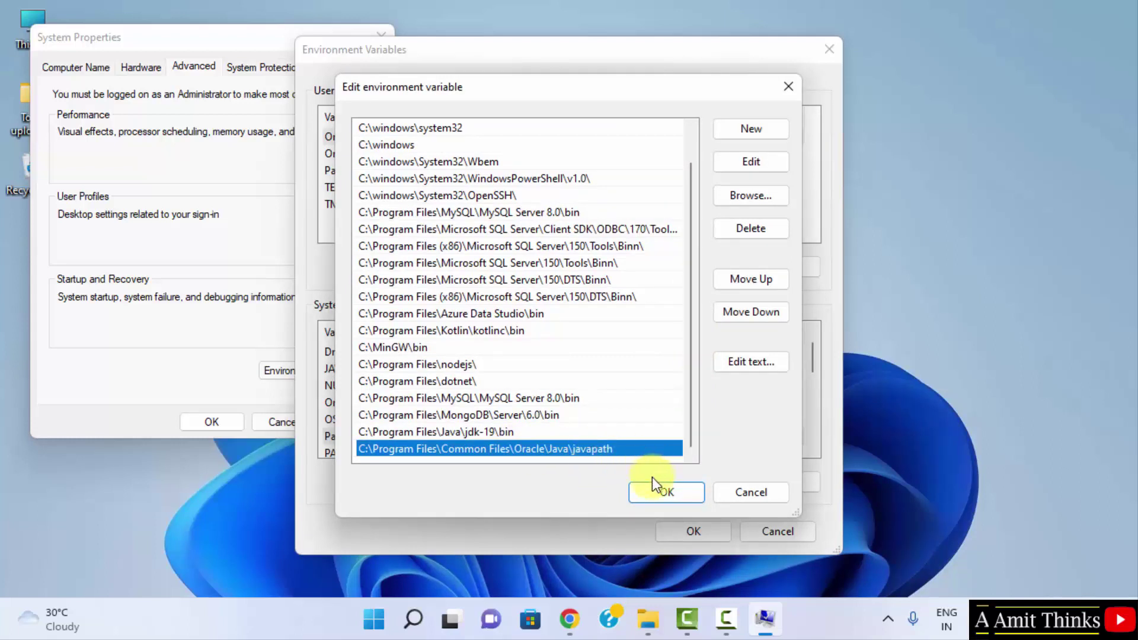
pyautogui.click(662, 490)
pyautogui.click(699, 530)
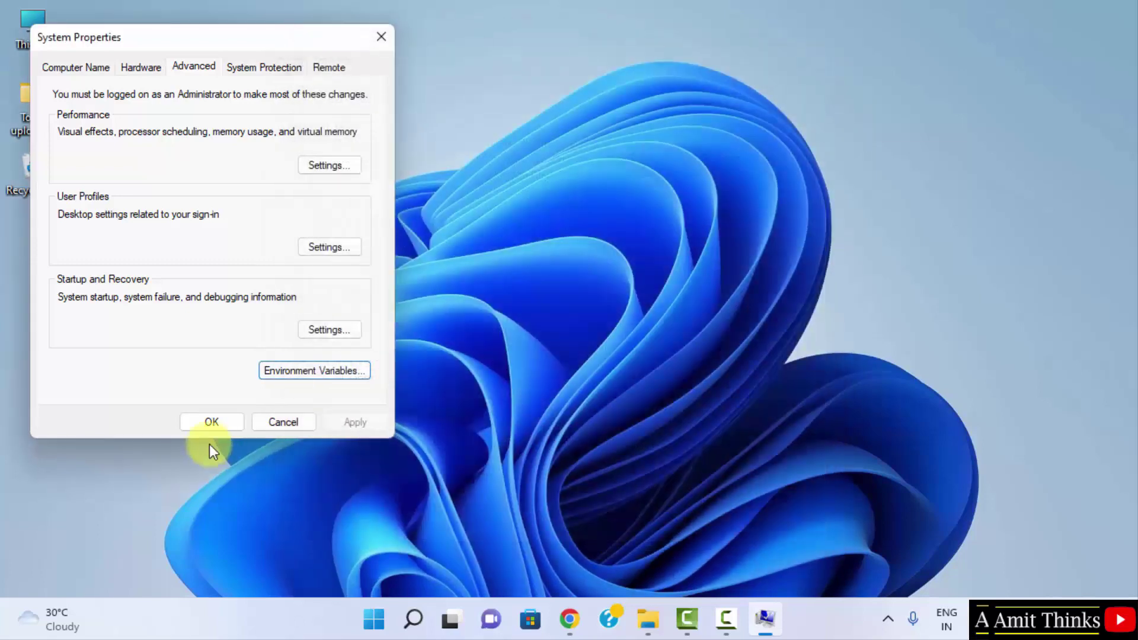
pyautogui.click(207, 423)
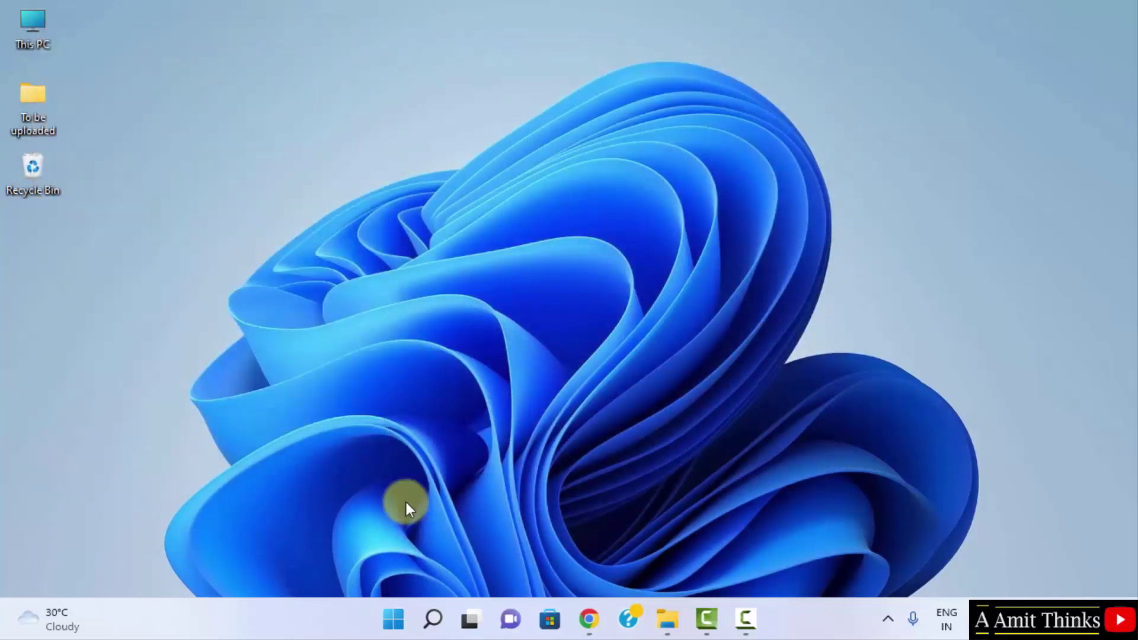
# Open Command Prompt and check the Java installation by running java --version and javac --version.
pyautogui.click(392, 622)
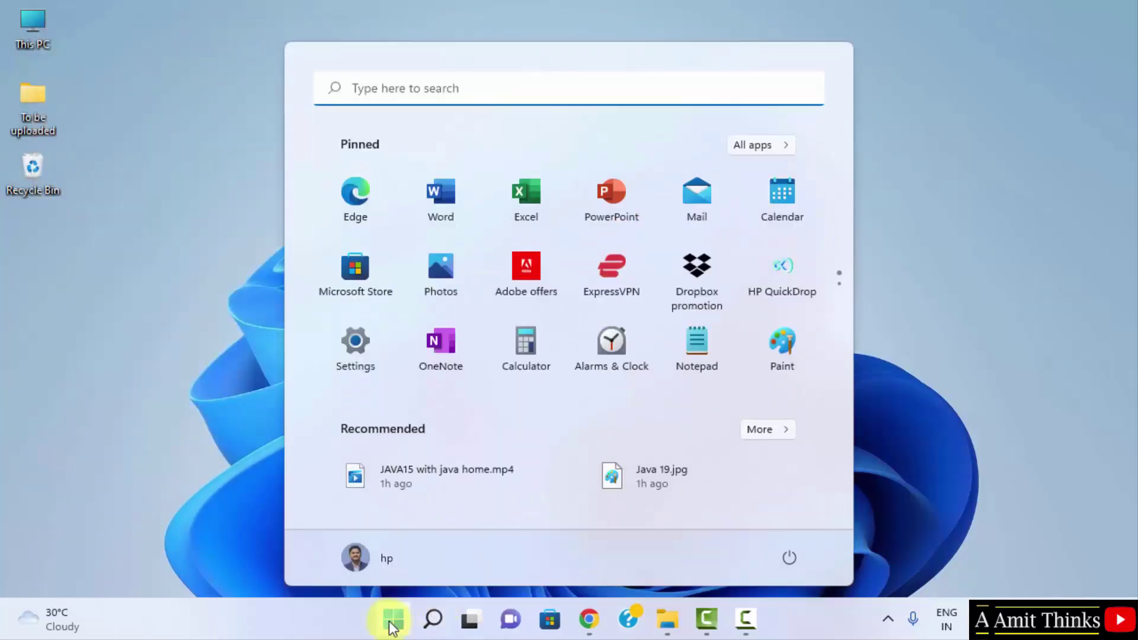
pyautogui.write('cmd')
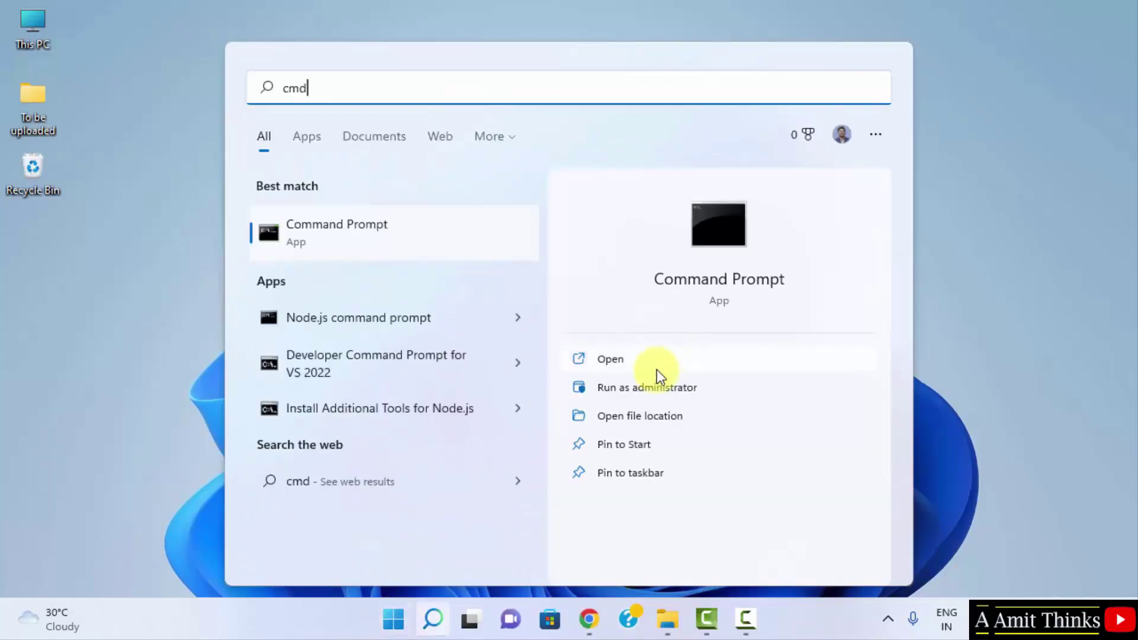
pyautogui.click(655, 365)
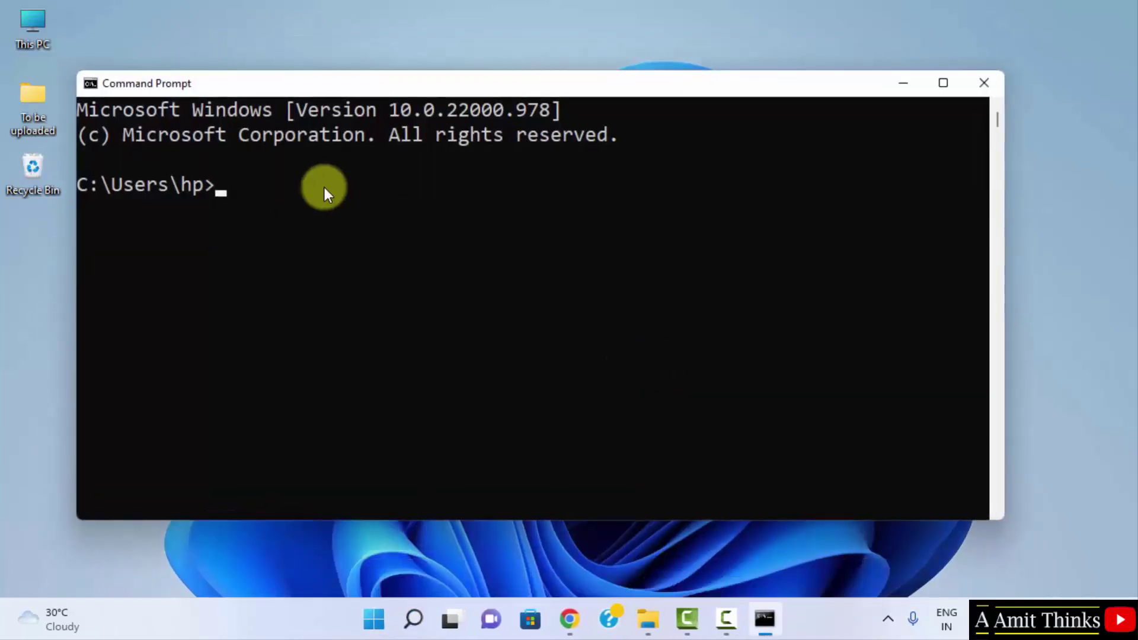
pyautogui.write('java --version')
pyautogui.press('Return')
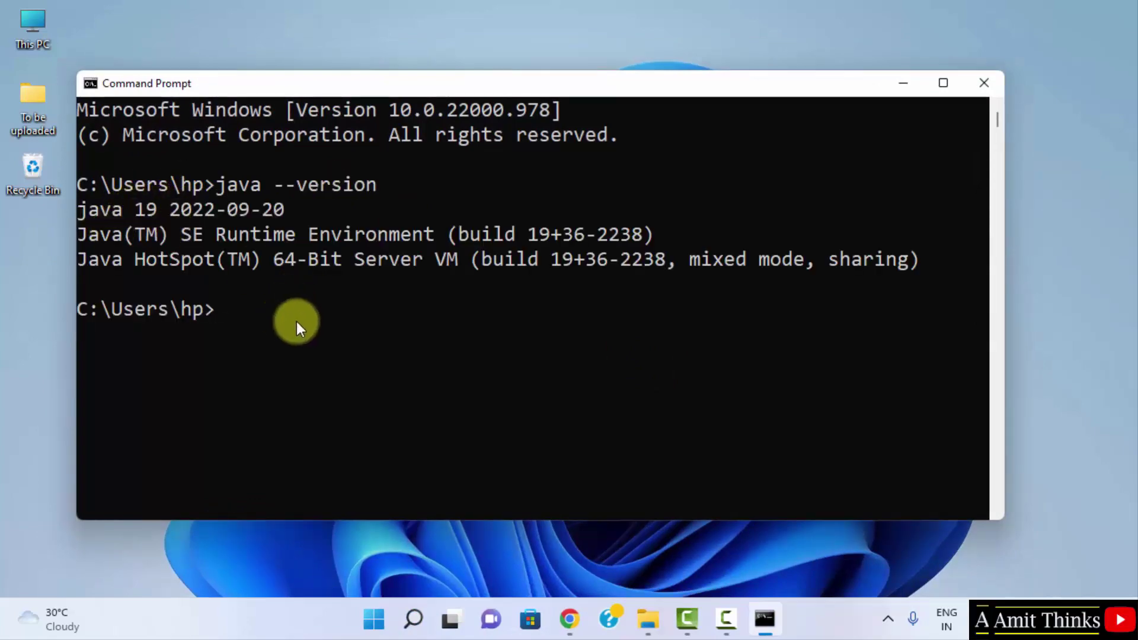
pyautogui.write('javac --version')
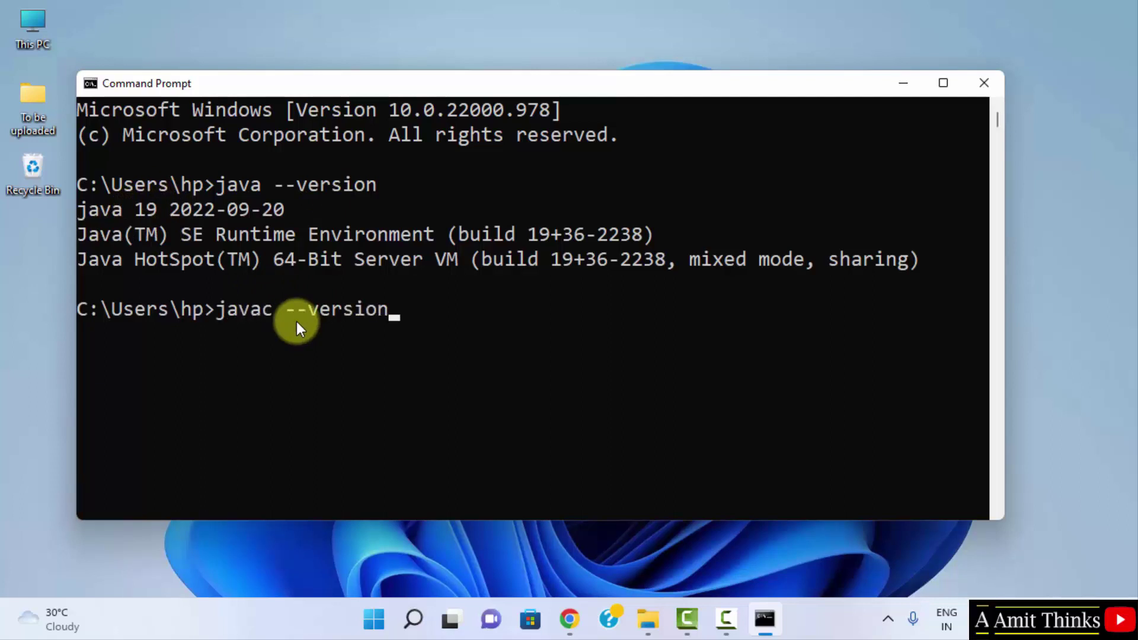
pyautogui.press('Return')
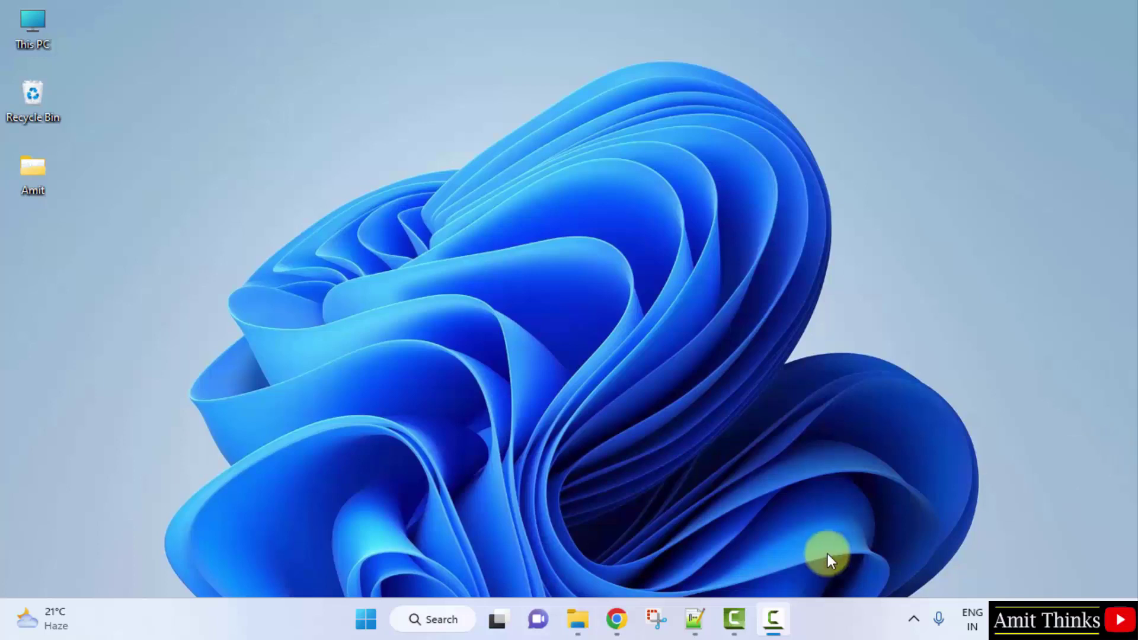
# Switch to Chrome, search Google for soapui, and open the official site's Latest Releases page for the open-source SoapUI.
pyautogui.click(618, 611)
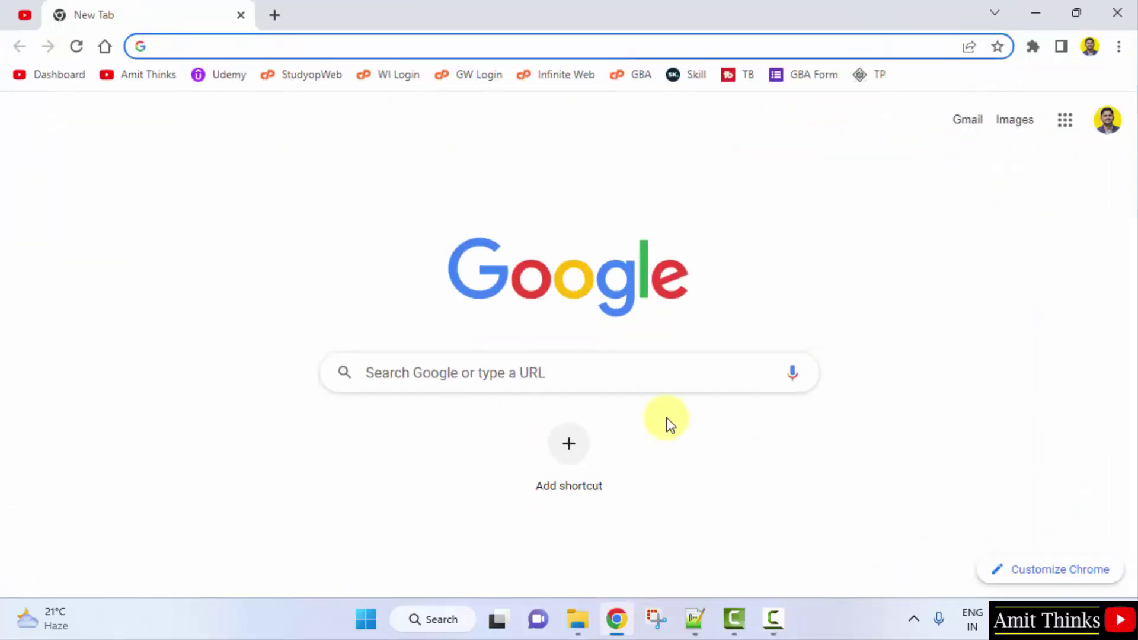
pyautogui.click(598, 375)
pyautogui.write('soapui')
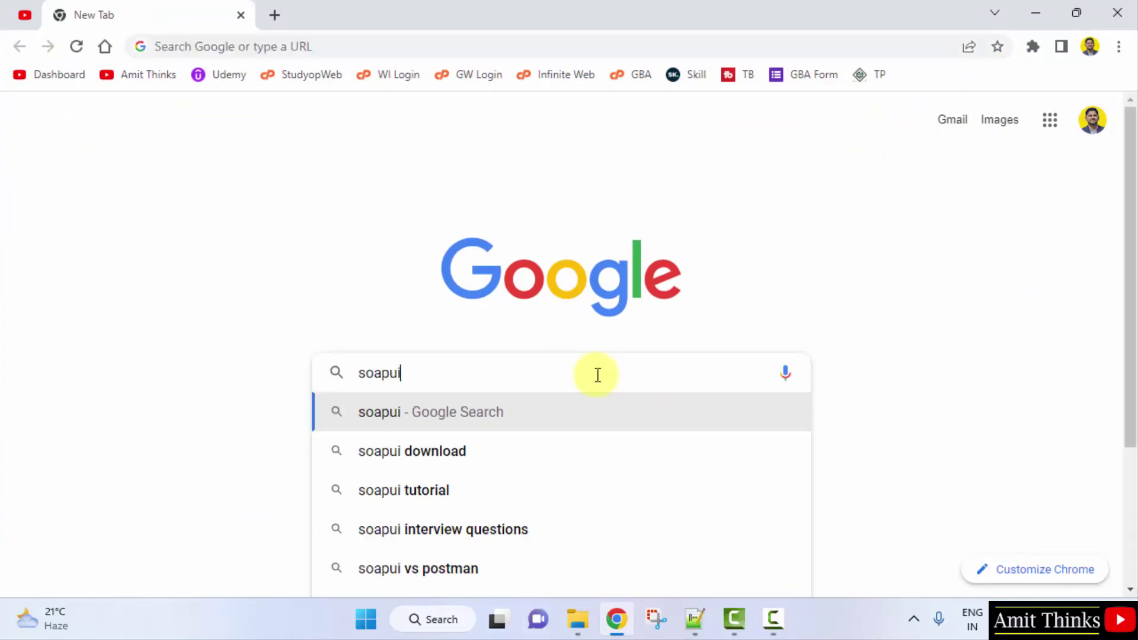
pyautogui.press('Return')
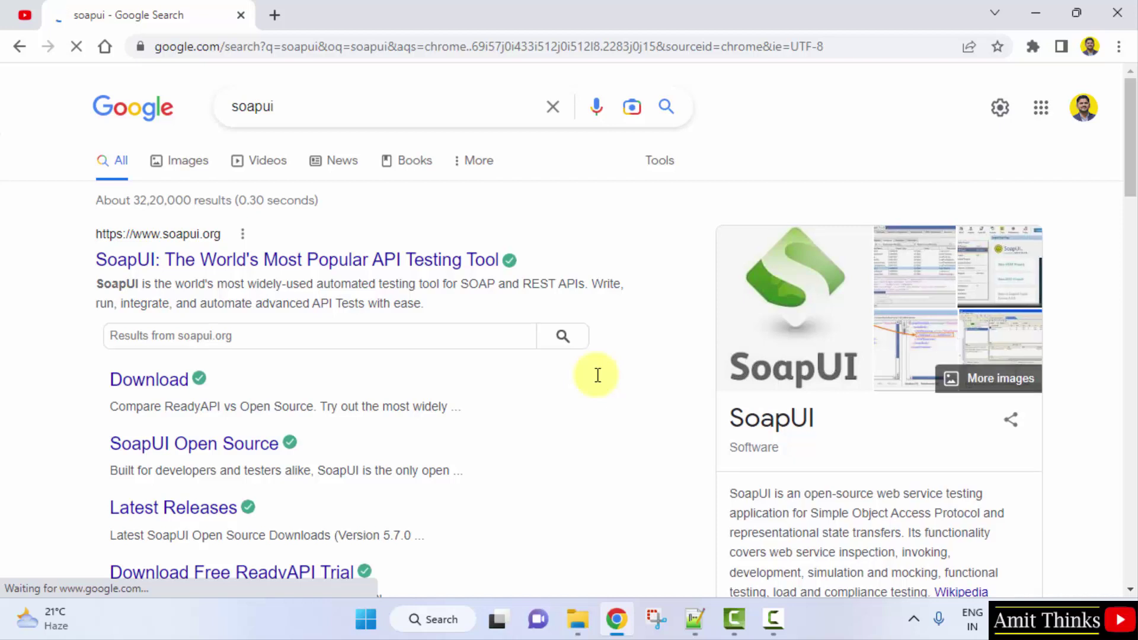
pyautogui.click(326, 274)
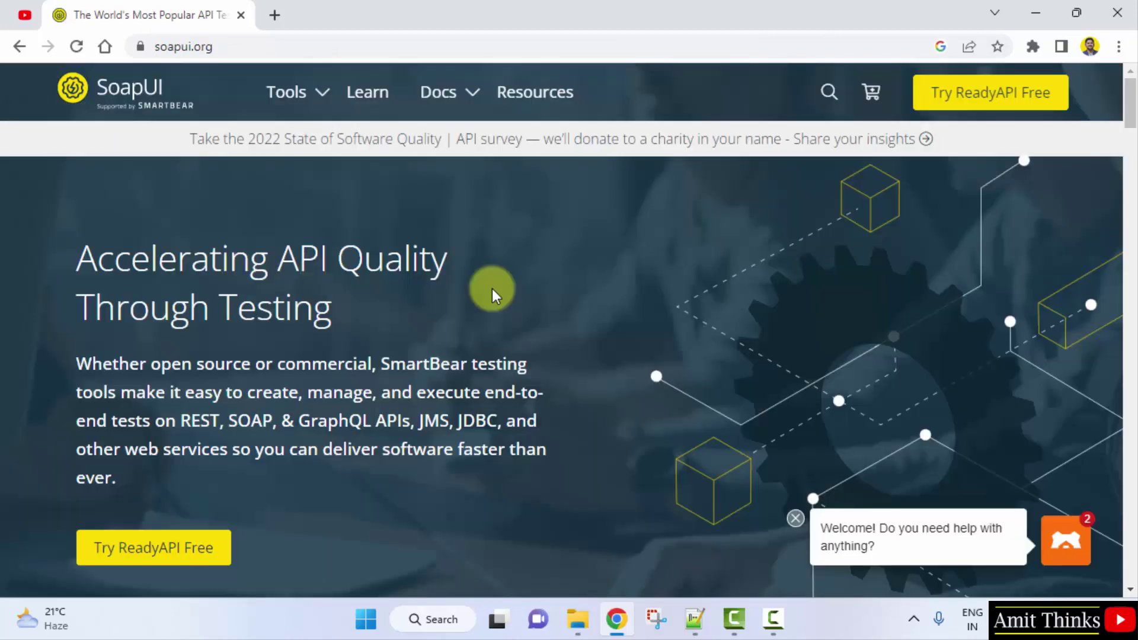
pyautogui.moveTo(306, 109)
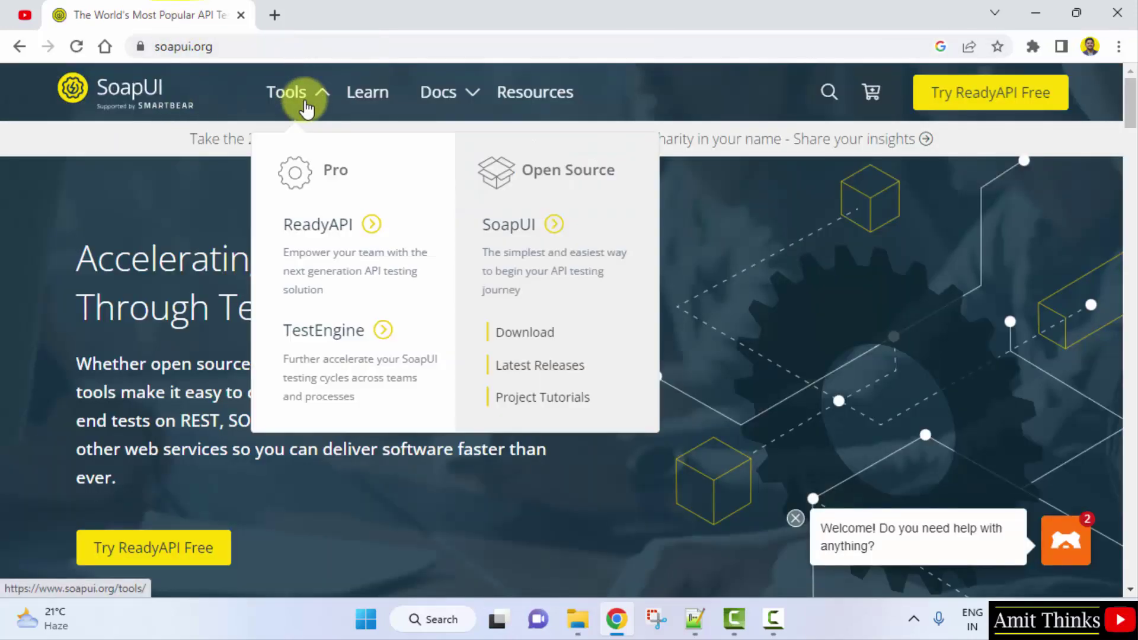
pyautogui.click(583, 371)
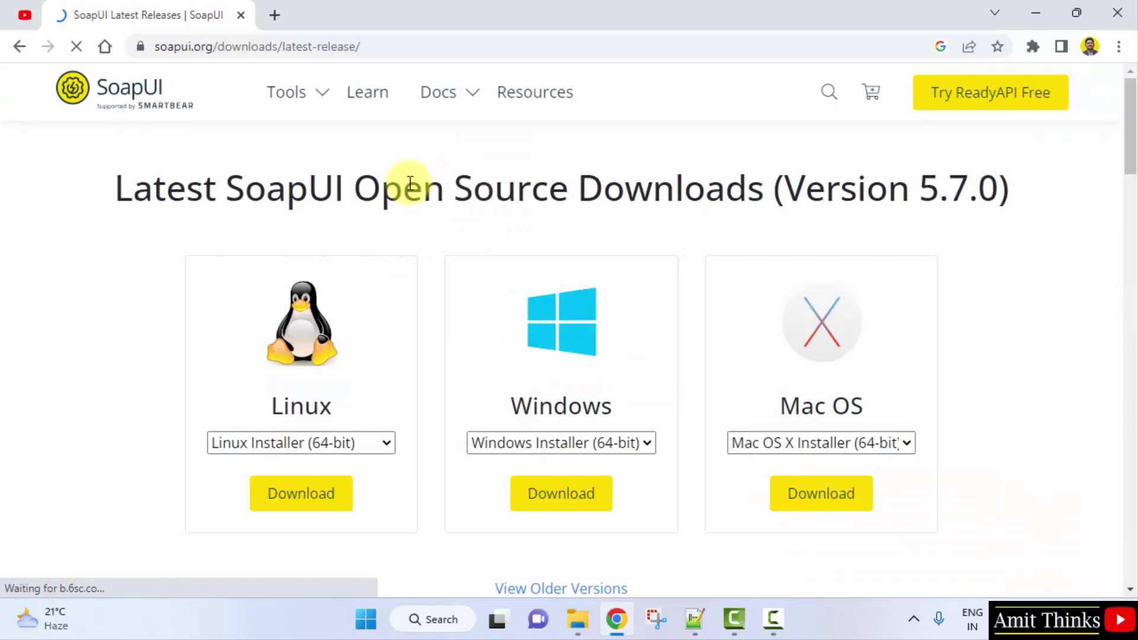
# Download SoapUI Open Source 5.7.0 for Windows, keeping the Windows Installer (64-bit) option.
pyautogui.tripleClick(408, 185)
pyautogui.click(462, 190)
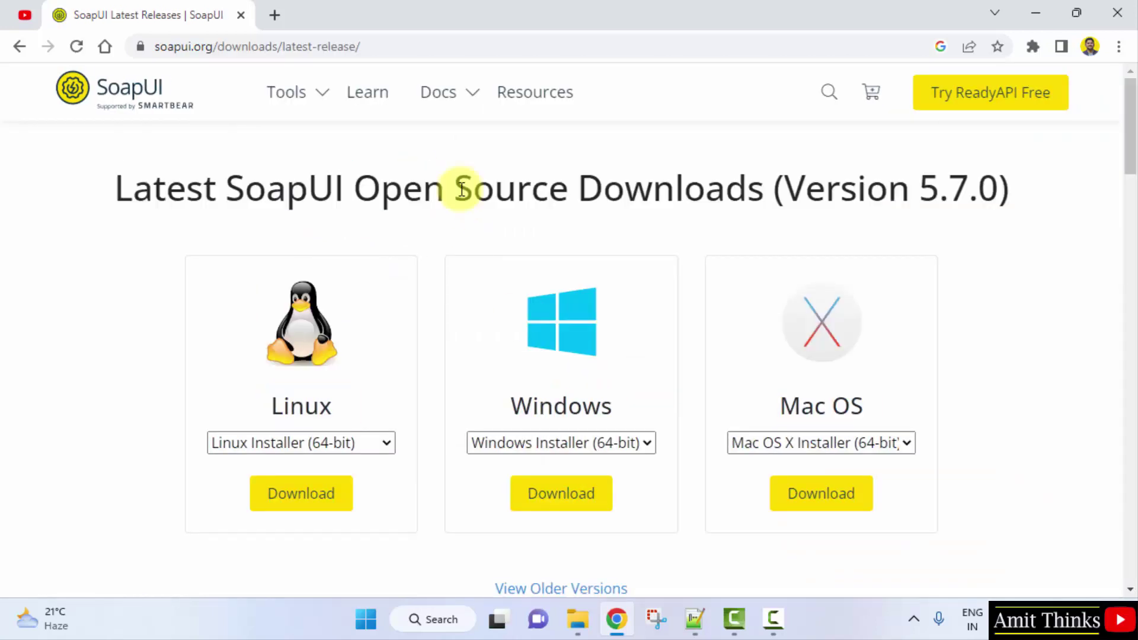
pyautogui.scroll(-1, 876, 278)
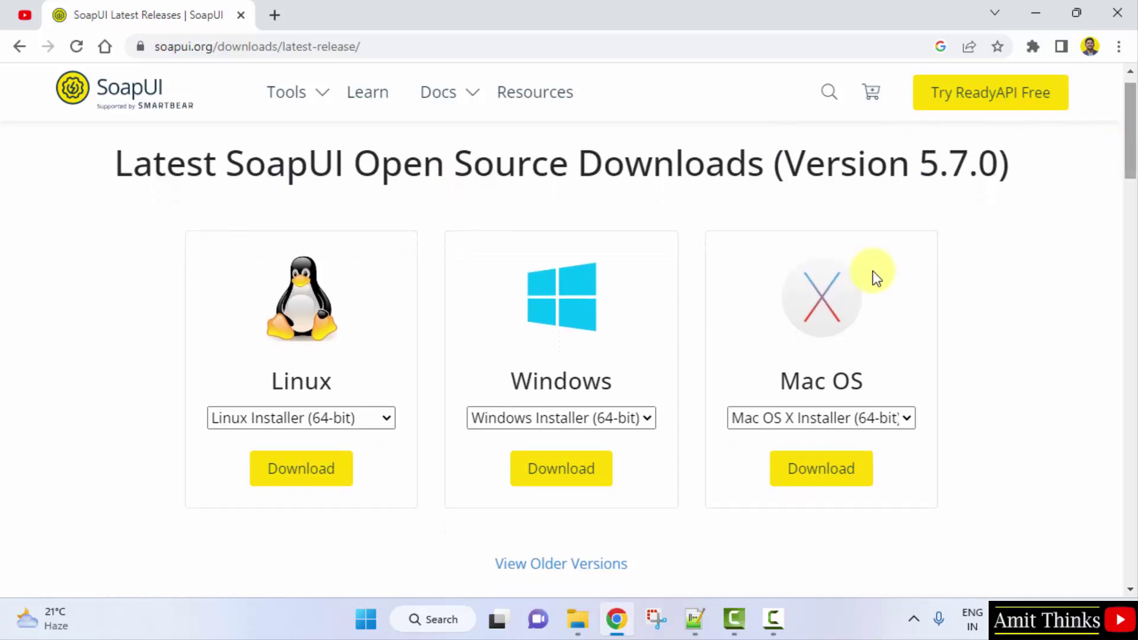
pyautogui.click(623, 420)
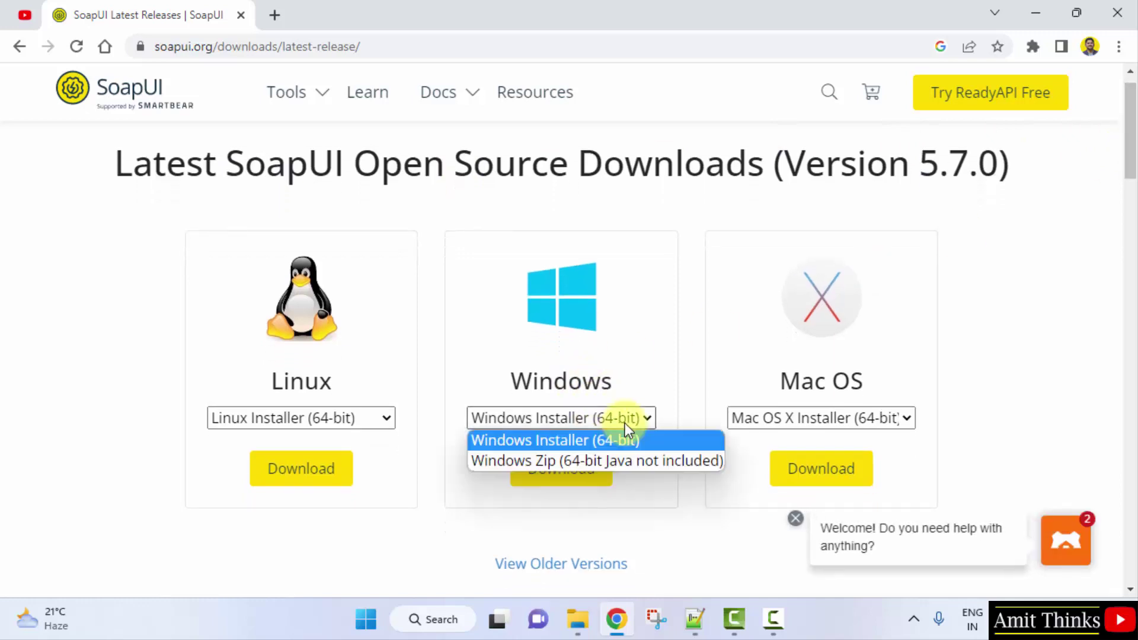
pyautogui.click(624, 423)
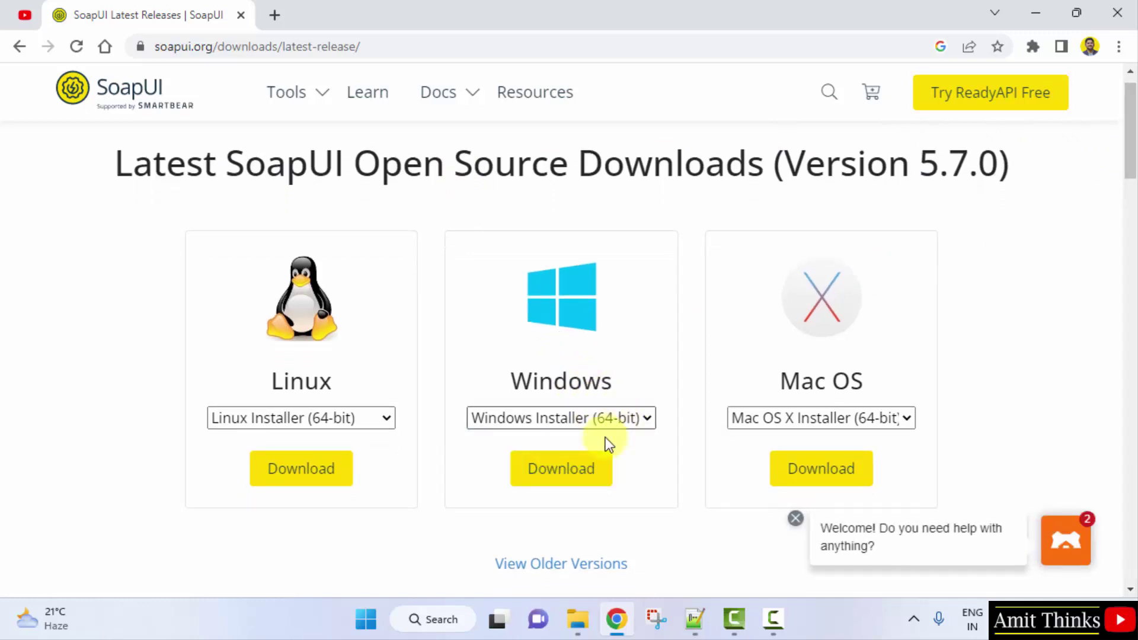
pyautogui.click(576, 472)
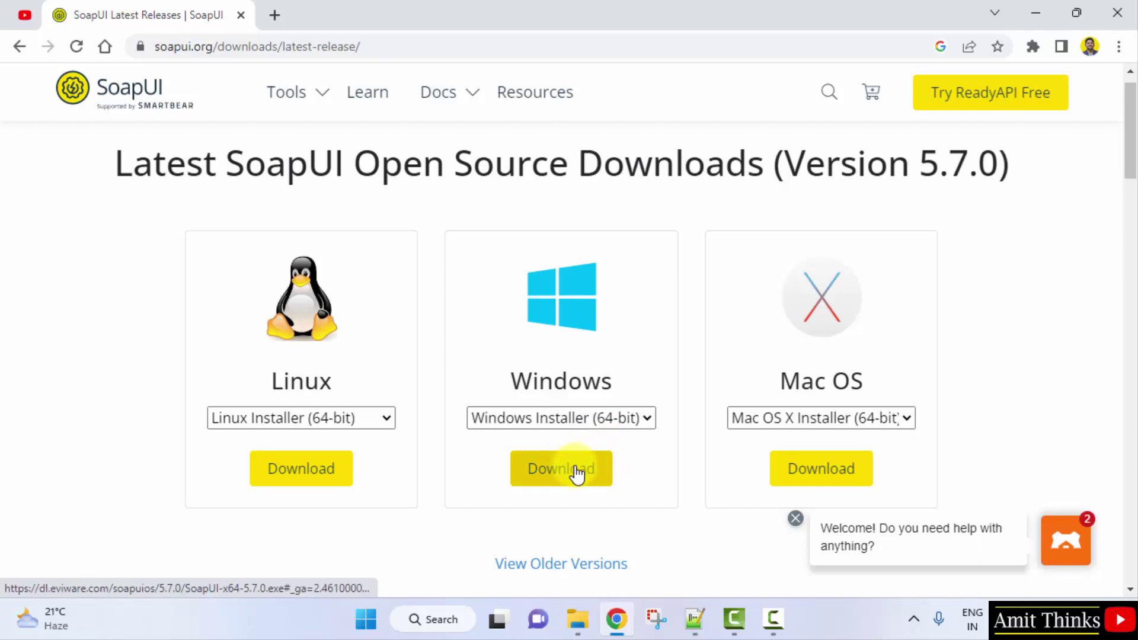
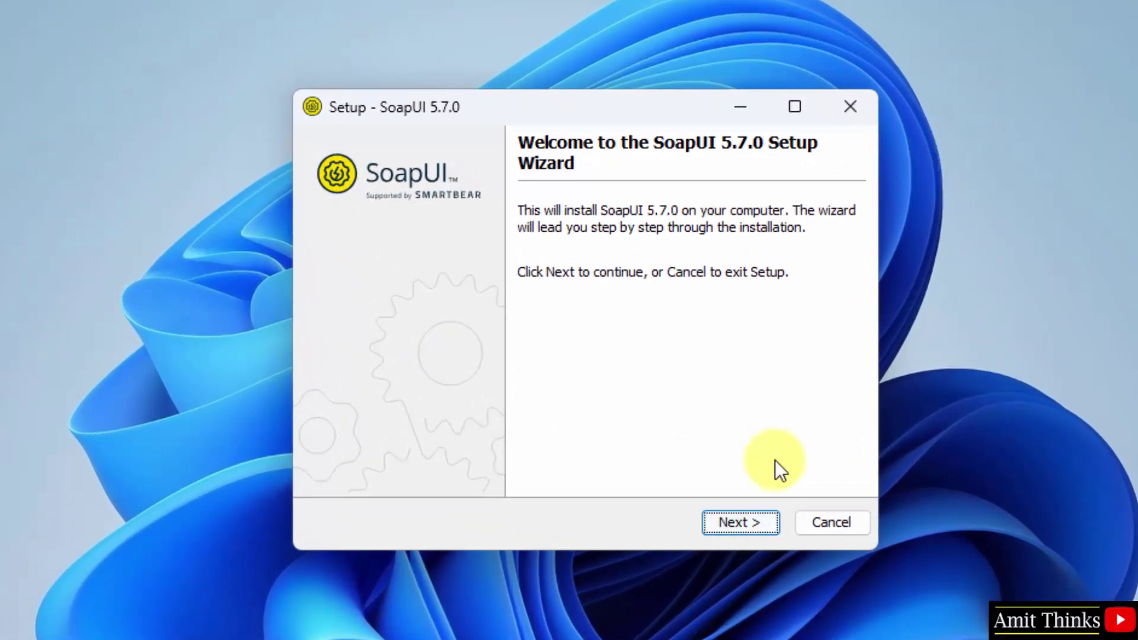
# In the SoapUI 5.7.0 setup wizard, keep the default destination folder and all components, and accept the HermesJMS license agreement.
pyautogui.click(735, 517)
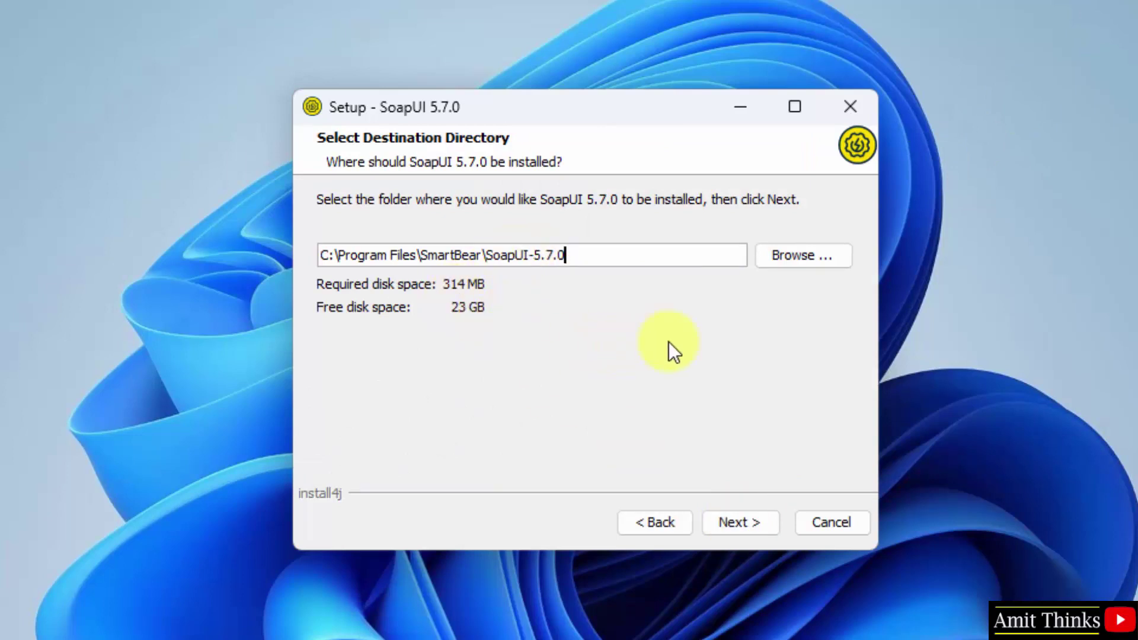
pyautogui.click(746, 522)
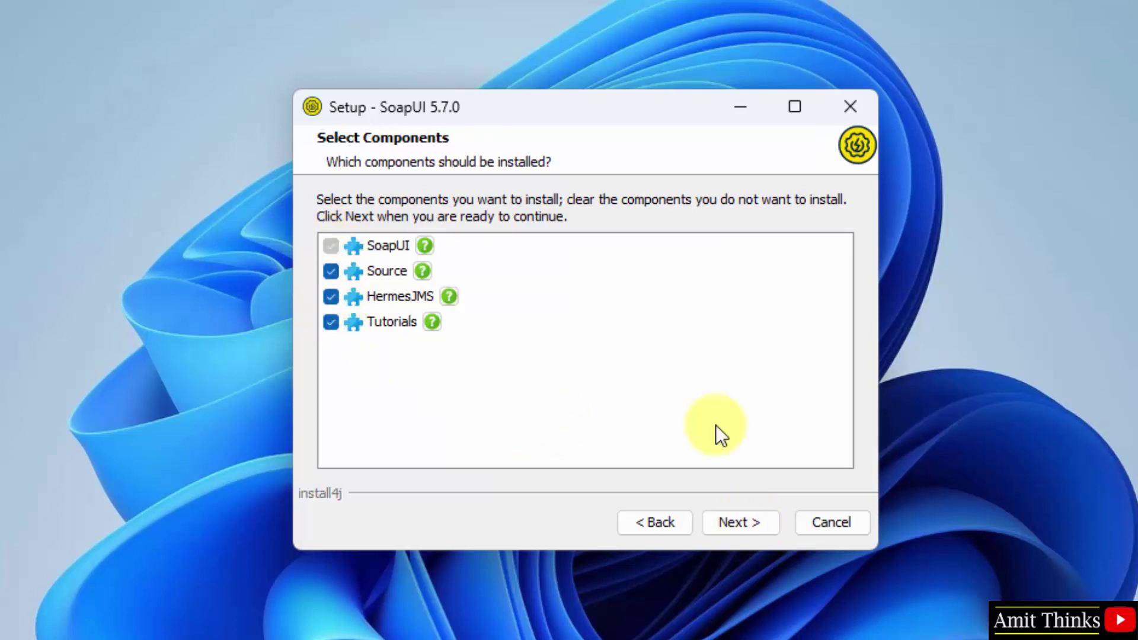
pyautogui.click(736, 525)
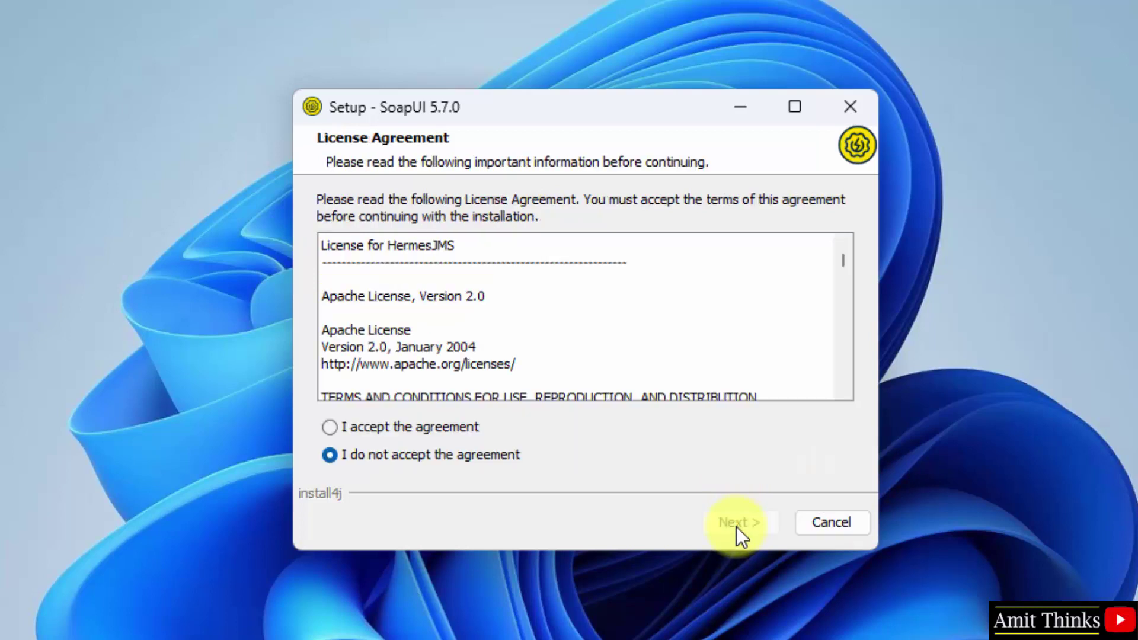
pyautogui.click(461, 423)
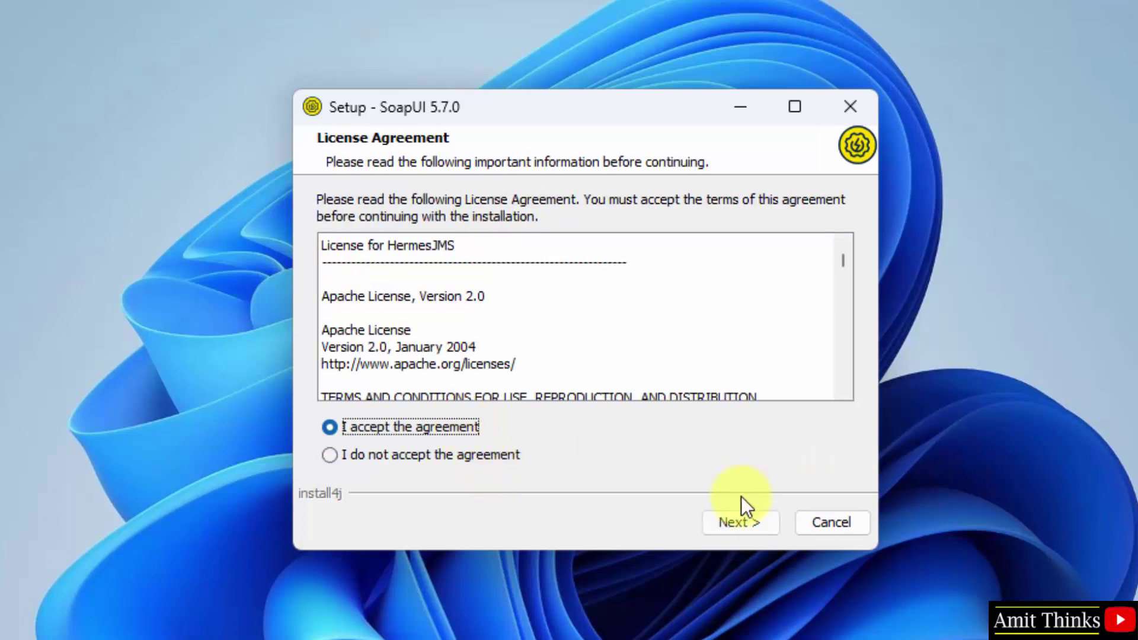
pyautogui.click(747, 514)
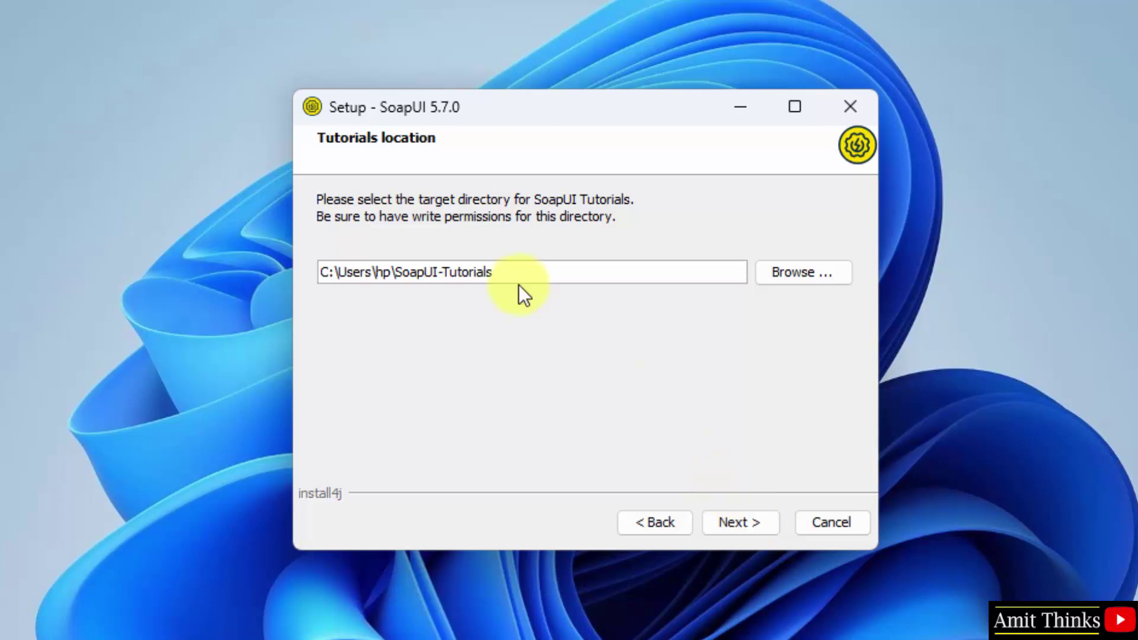
# Keep the default tutorials location, Start Menu folder and desktop icon option, and install SoapUI 5.7.0.
pyautogui.click(735, 521)
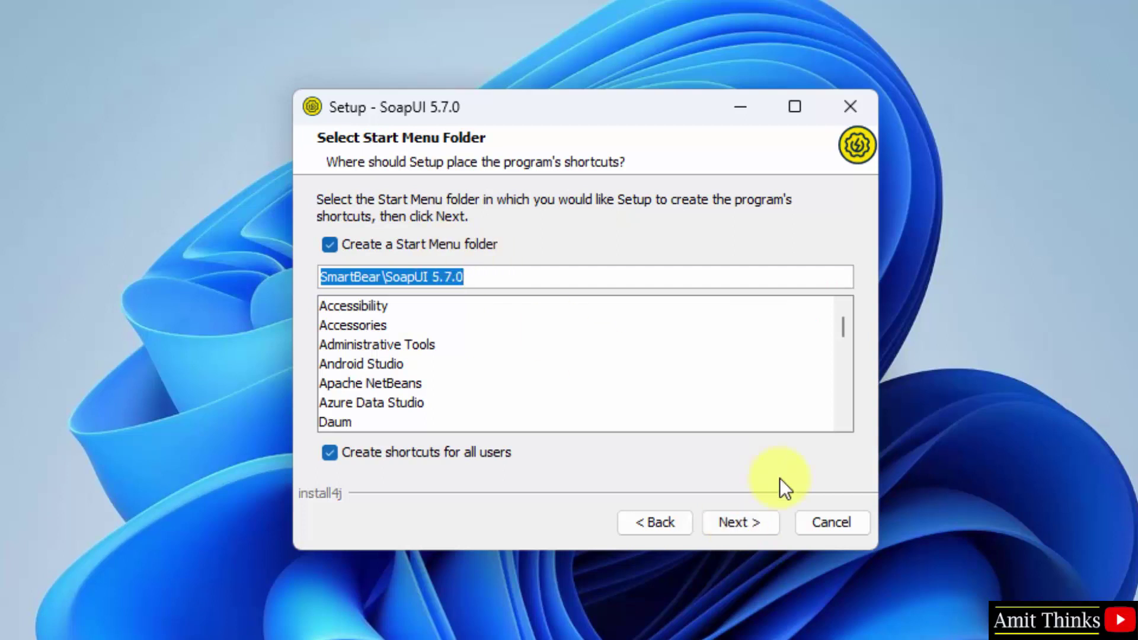
pyautogui.click(756, 525)
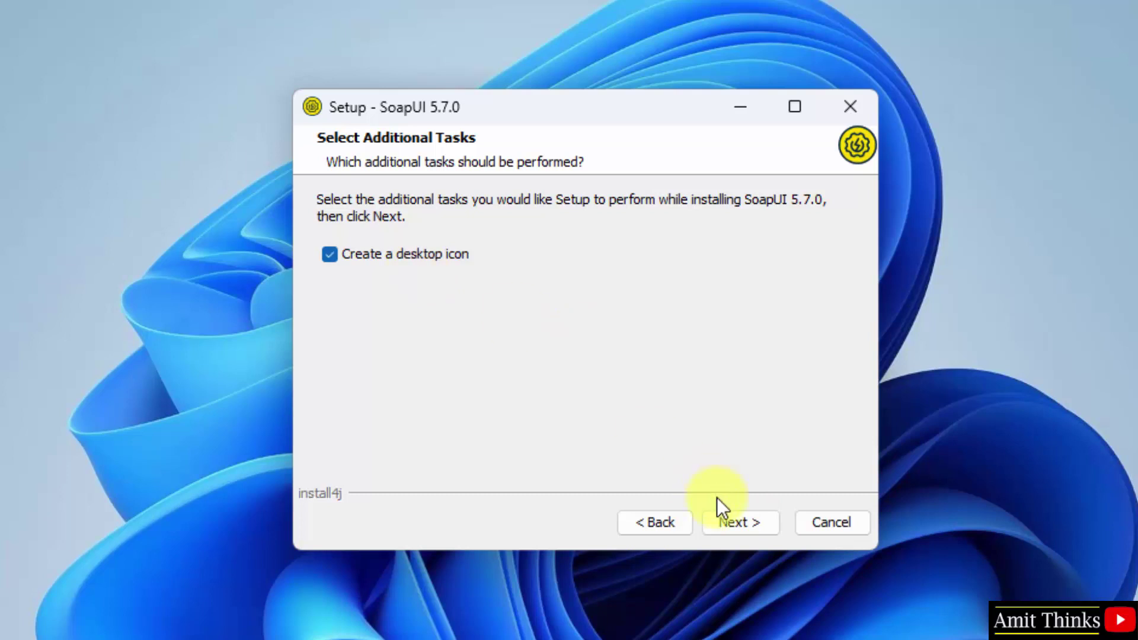
pyautogui.click(740, 522)
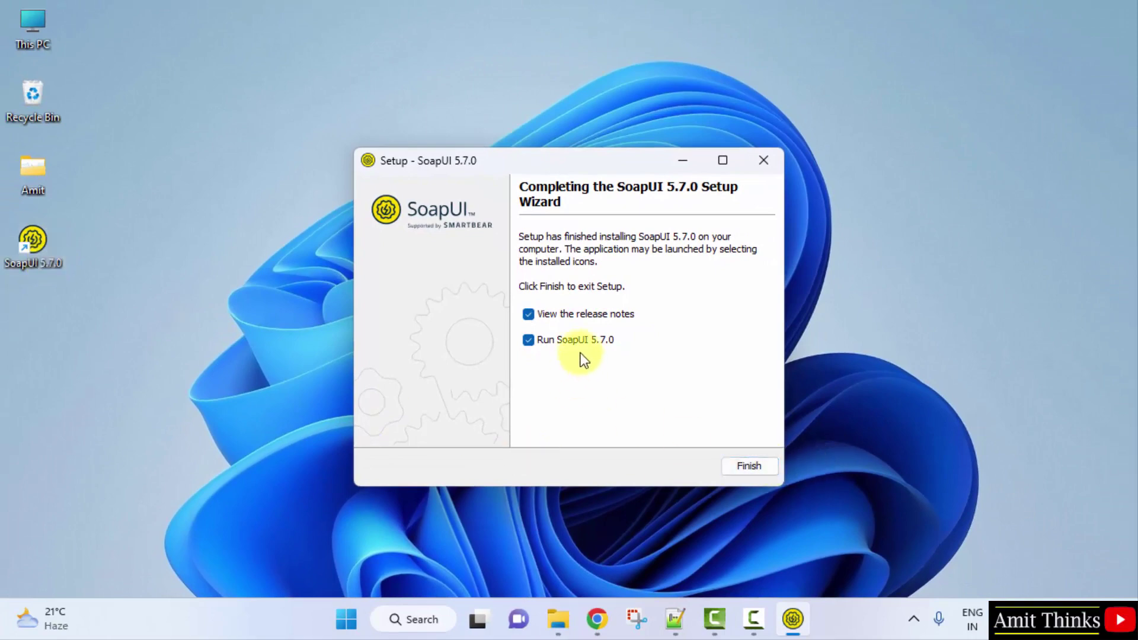
# Finish the setup with the release notes and Run SoapUI 5.7.0 options enabled, and close the release notes.
pyautogui.click(750, 466)
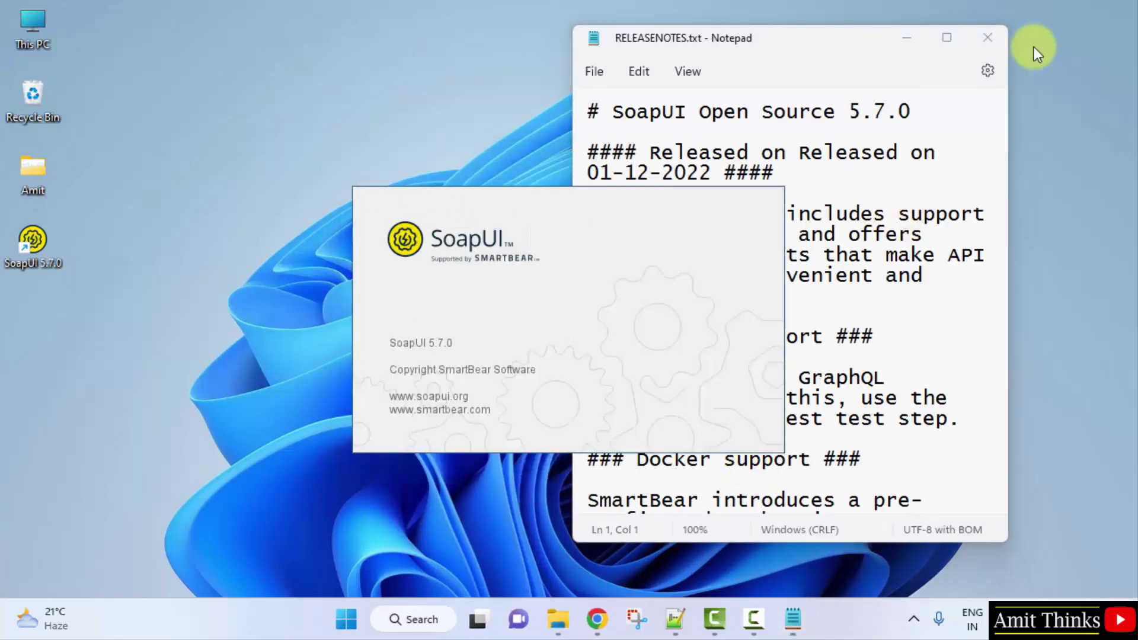
pyautogui.click(987, 38)
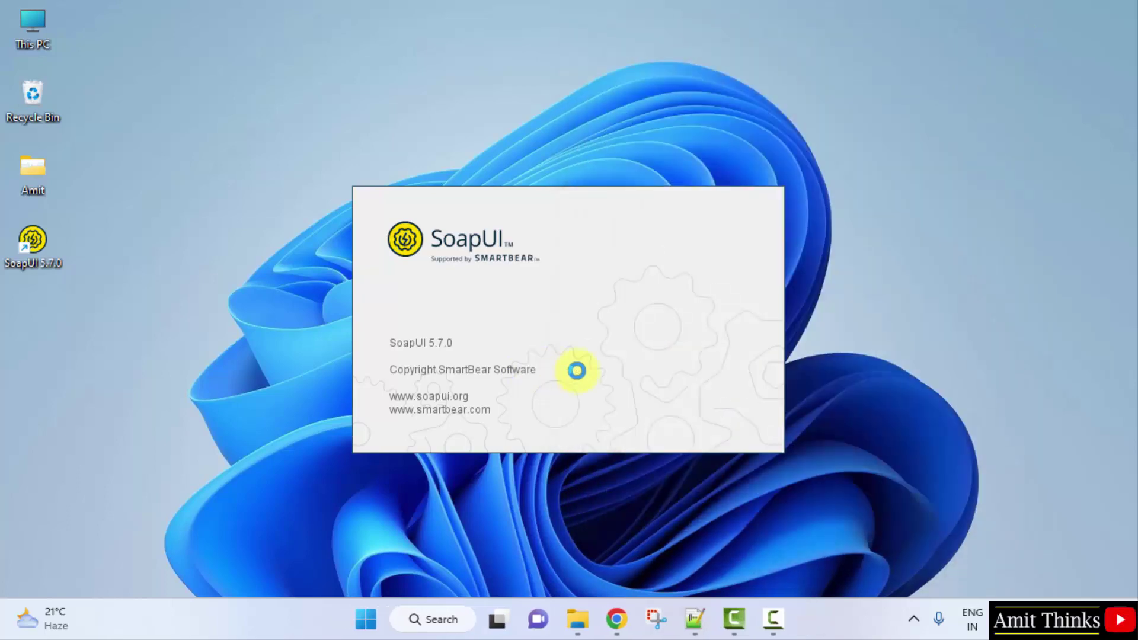